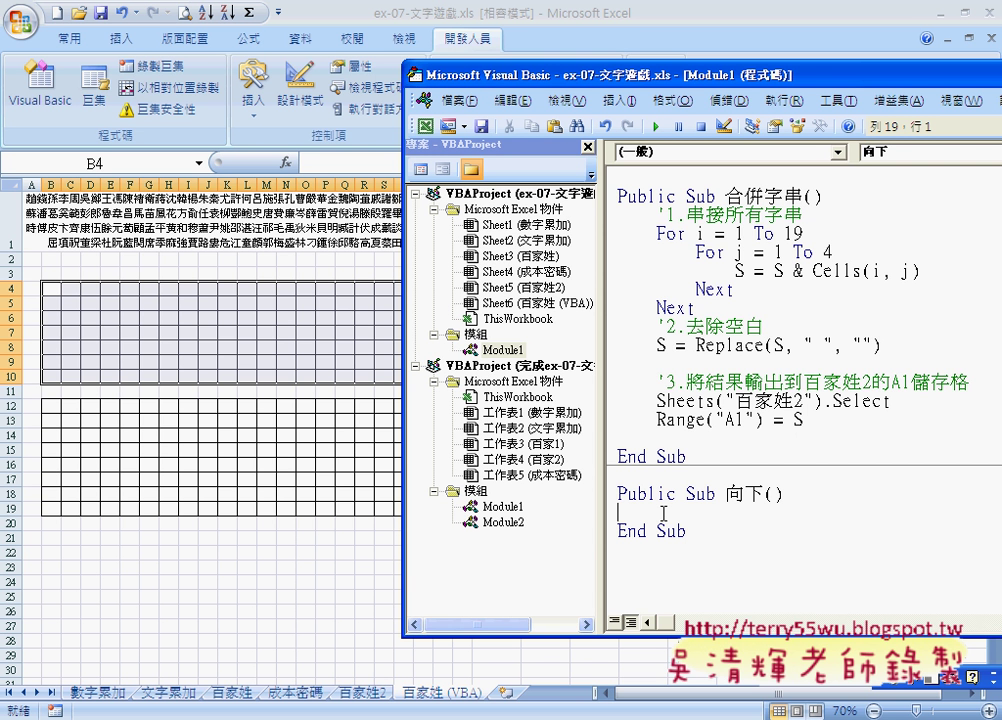
- Indent the body of Sub 向下 and add comments '1.列環圈 and '2.欄迴圈 on separate lines
key(Tab)
click(663, 513)
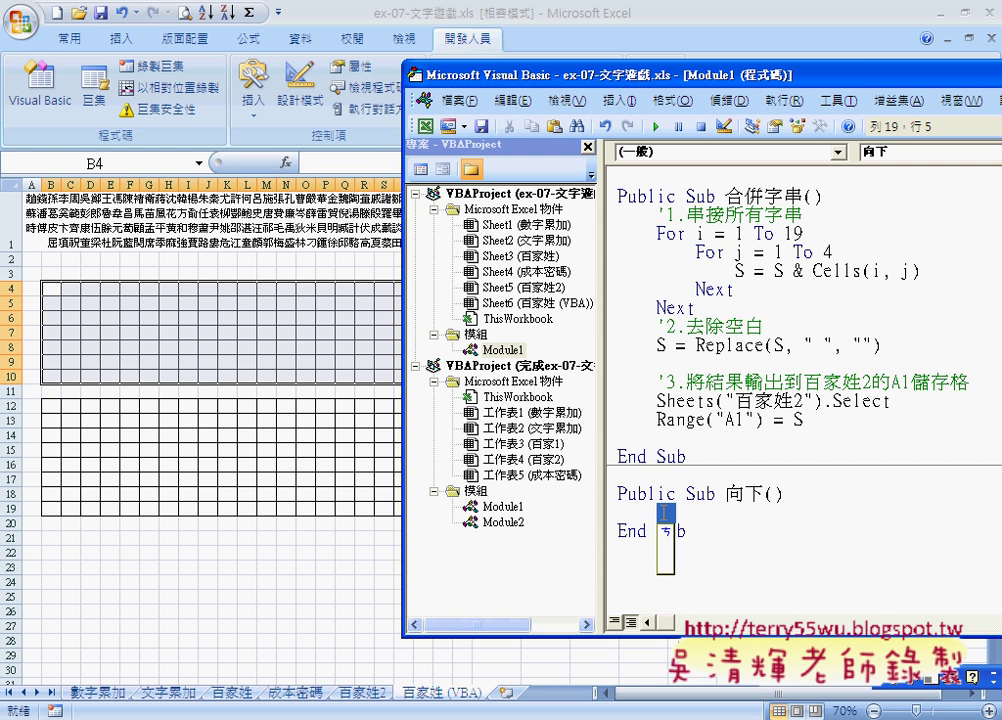
text('1)
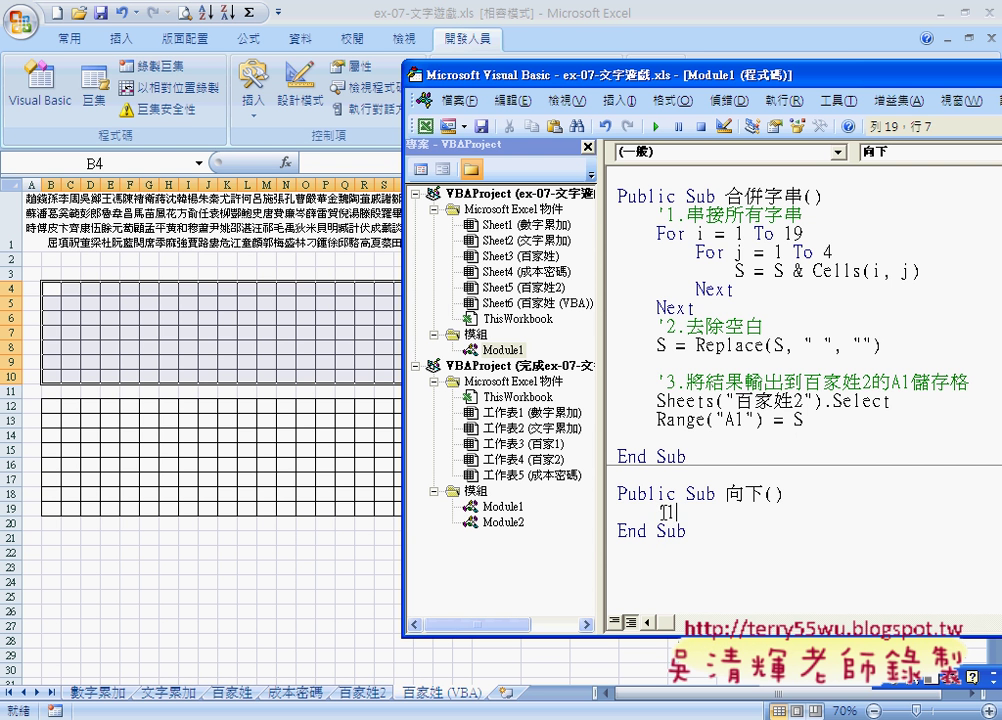
text(.)
text(2)
key(Down)
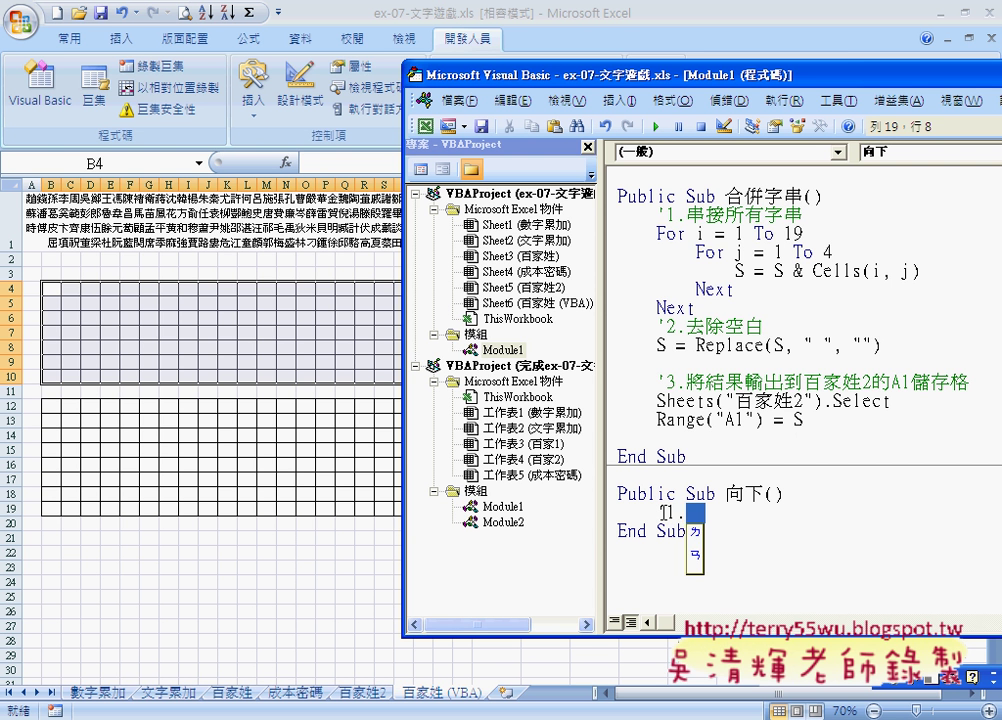
key(BackSpace)
text(分環fm0)
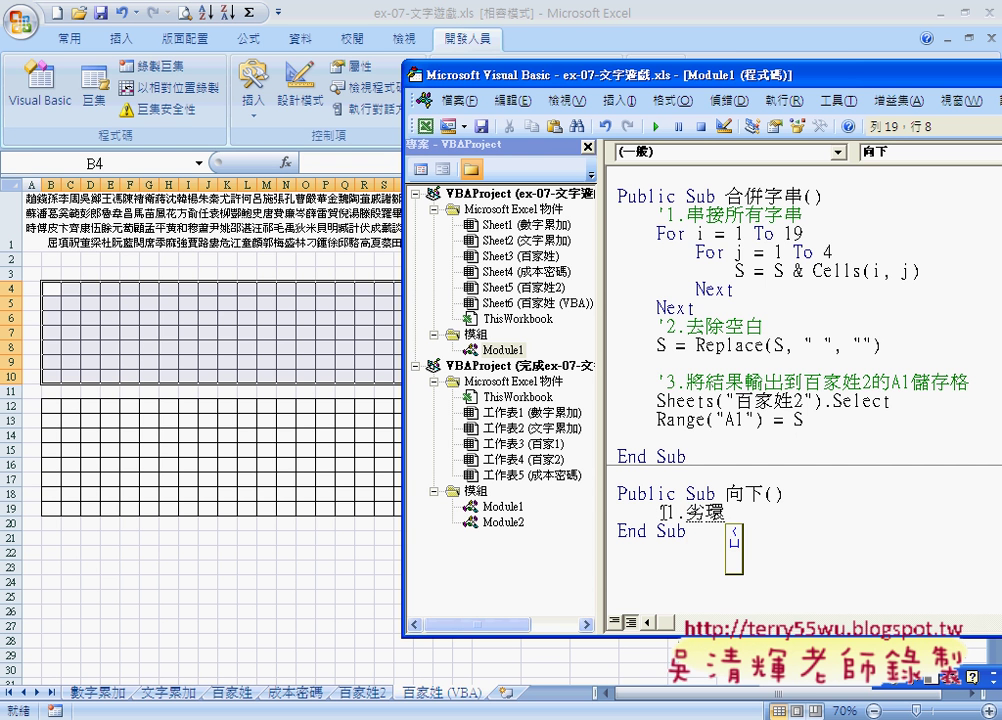
key(space)
key(Return)
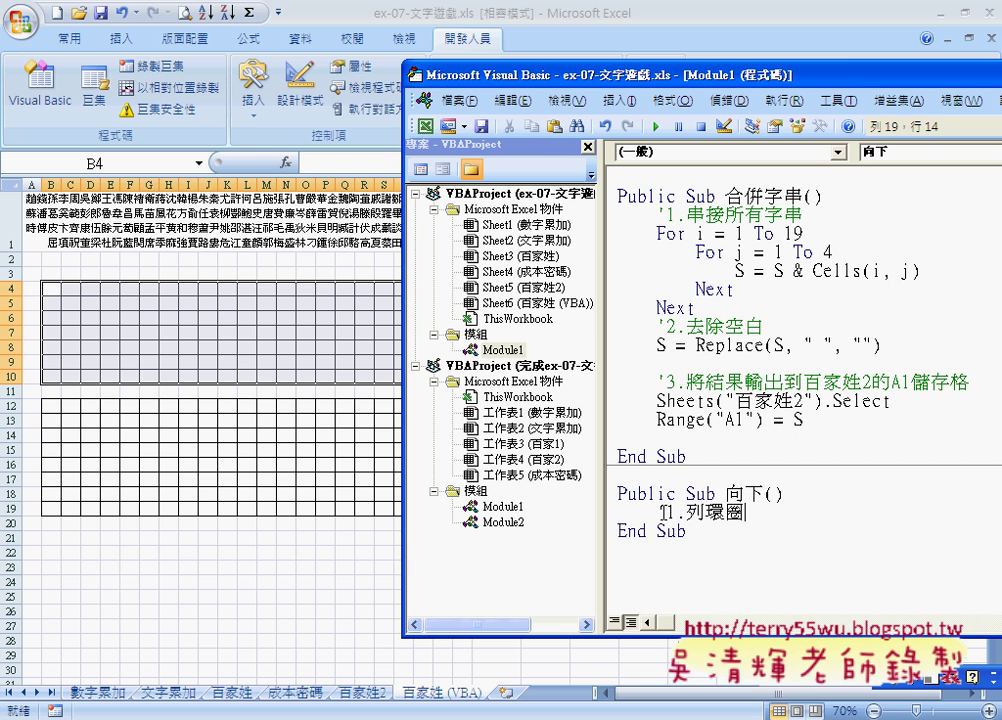
key(Return)
key(Return)
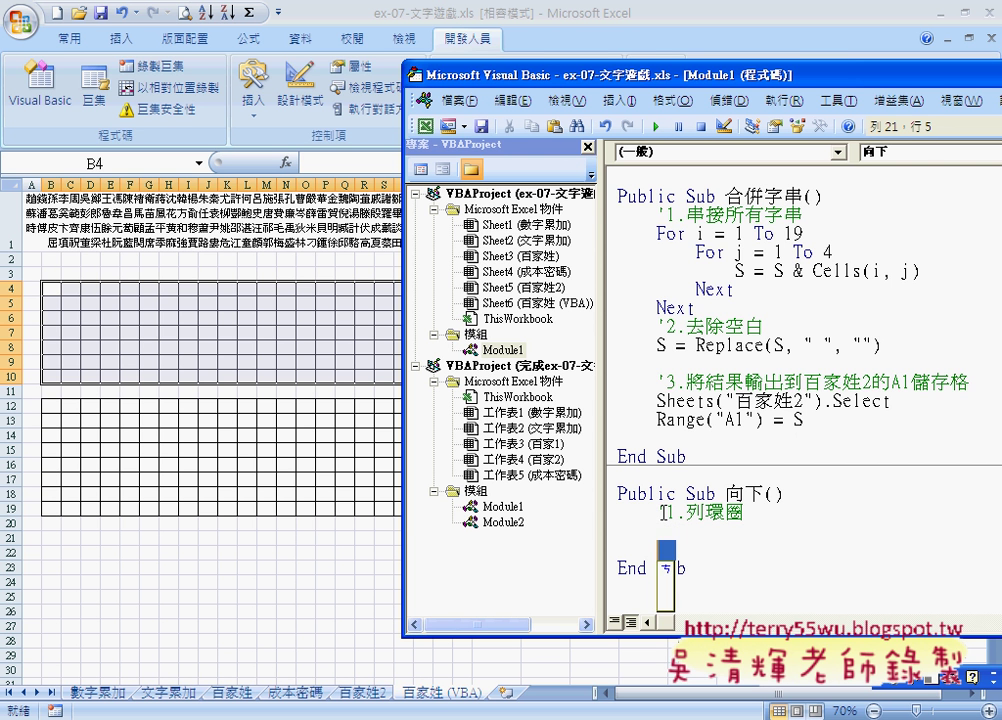
text('2.)
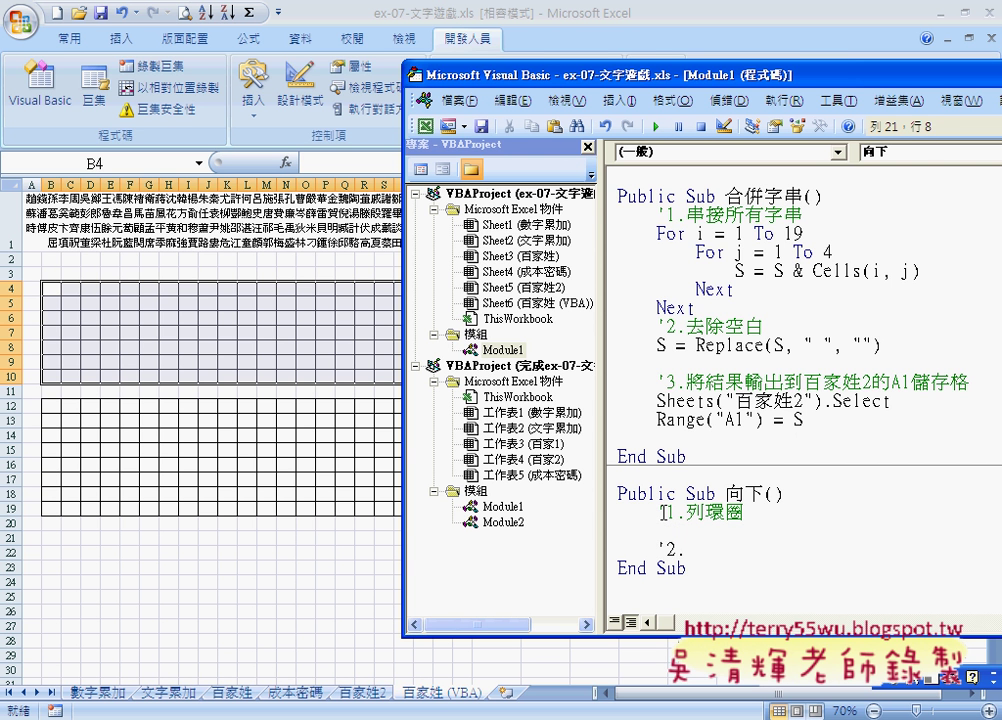
text(欄回)
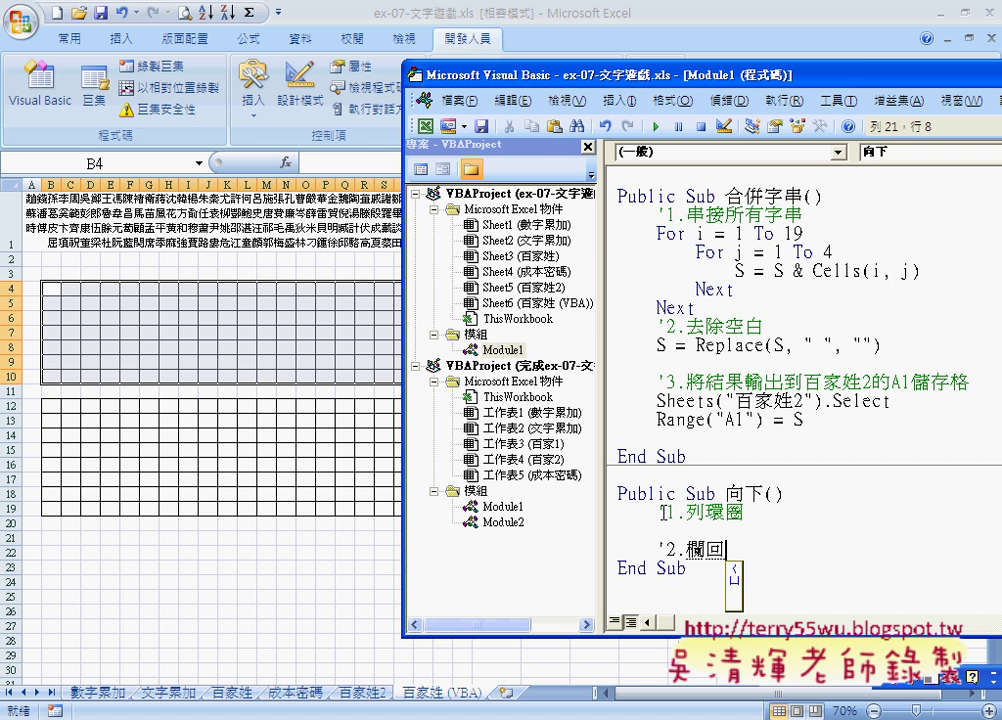
key(BackSpace)
text(迴圈)
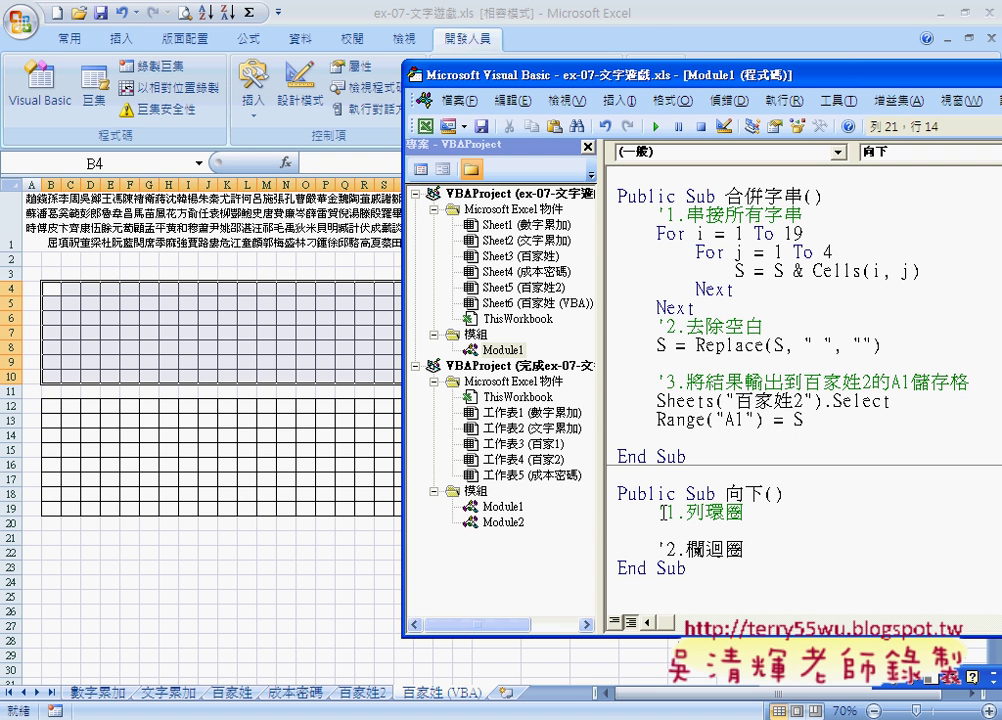
- Add blank lines below the comments and begin a For statement under '1.列環圈
key(Return)
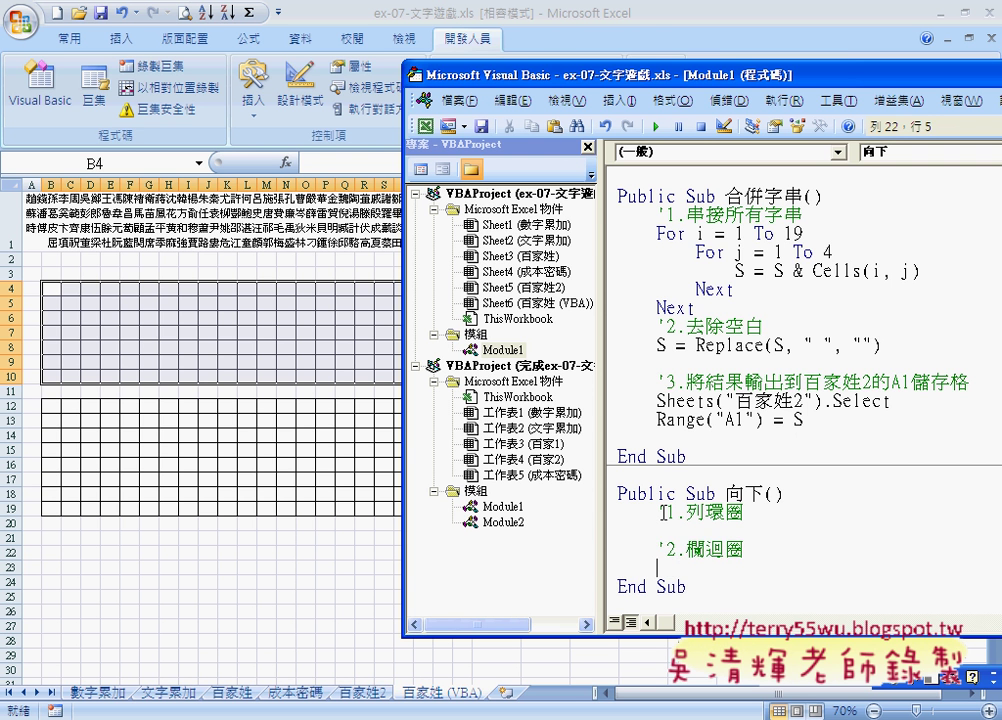
key(Return)
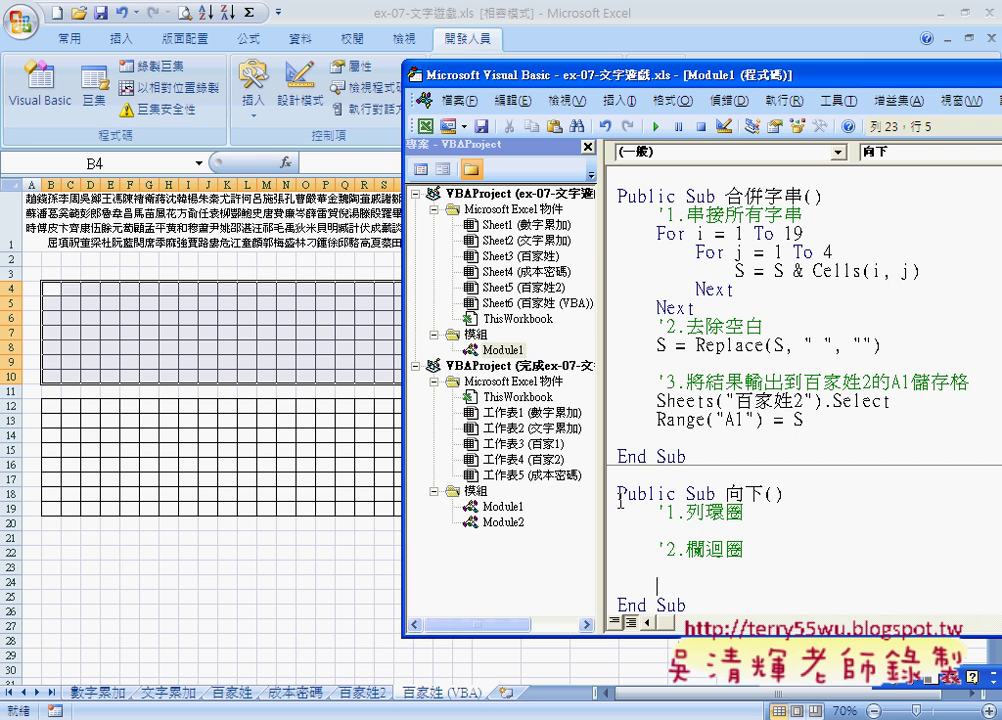
key(Up)
key(Up)
key(Up)
text(fot)
key(BackSpace)
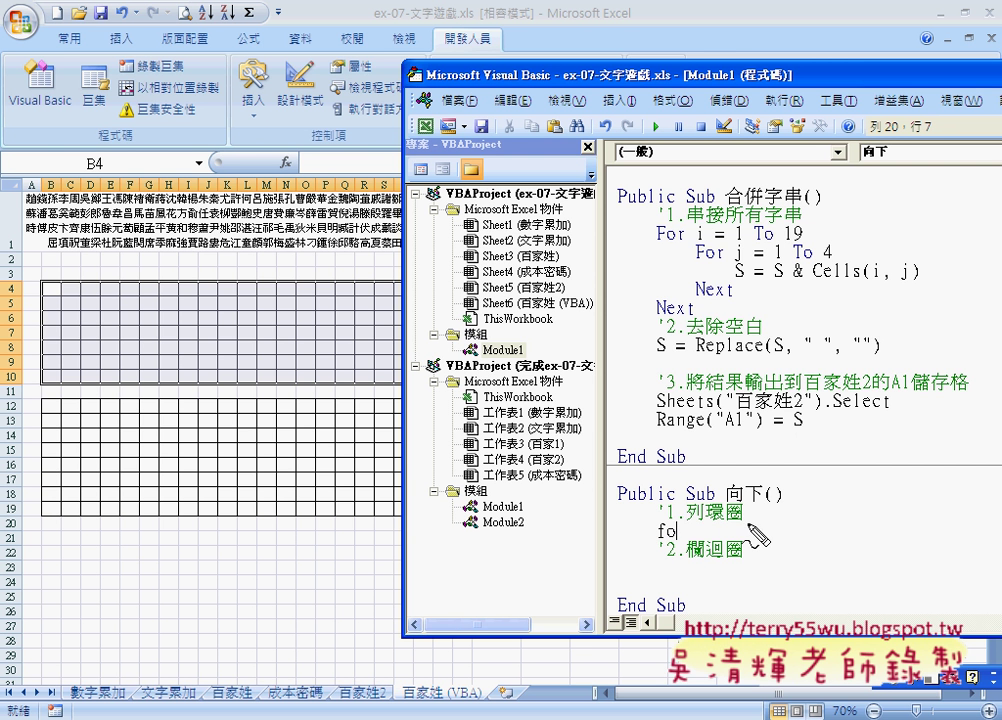
drag(45, 300, 54, 289)
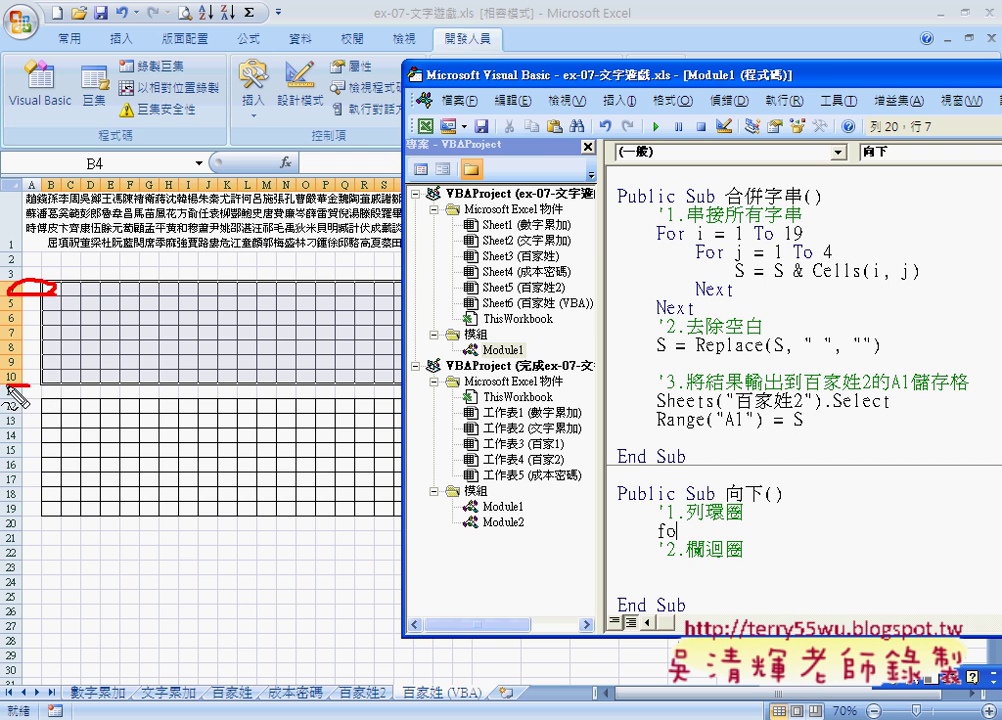
drag(10, 384, 42, 378)
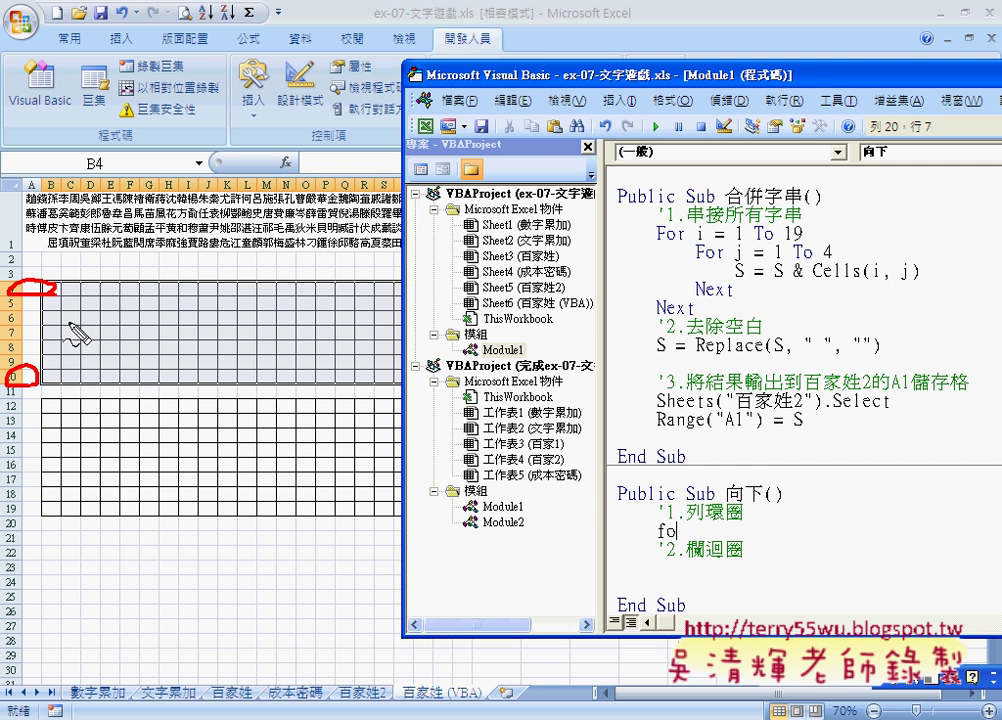
- Insert a new blank row at row 11 of the 百家姓 (VBA) sheet
key(Escape)
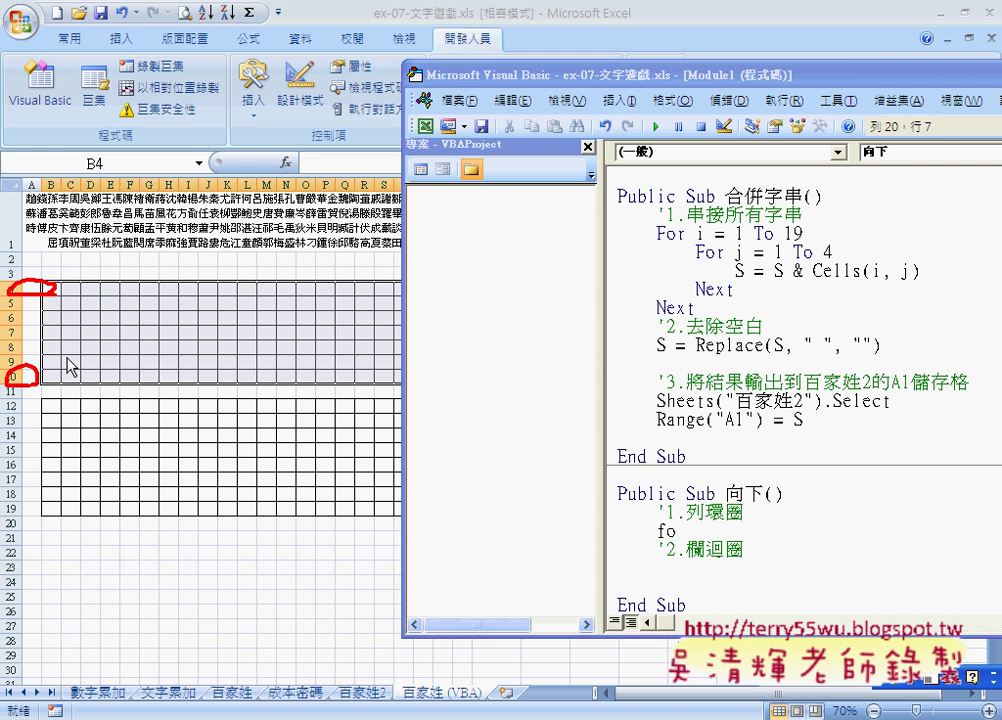
click(52, 390)
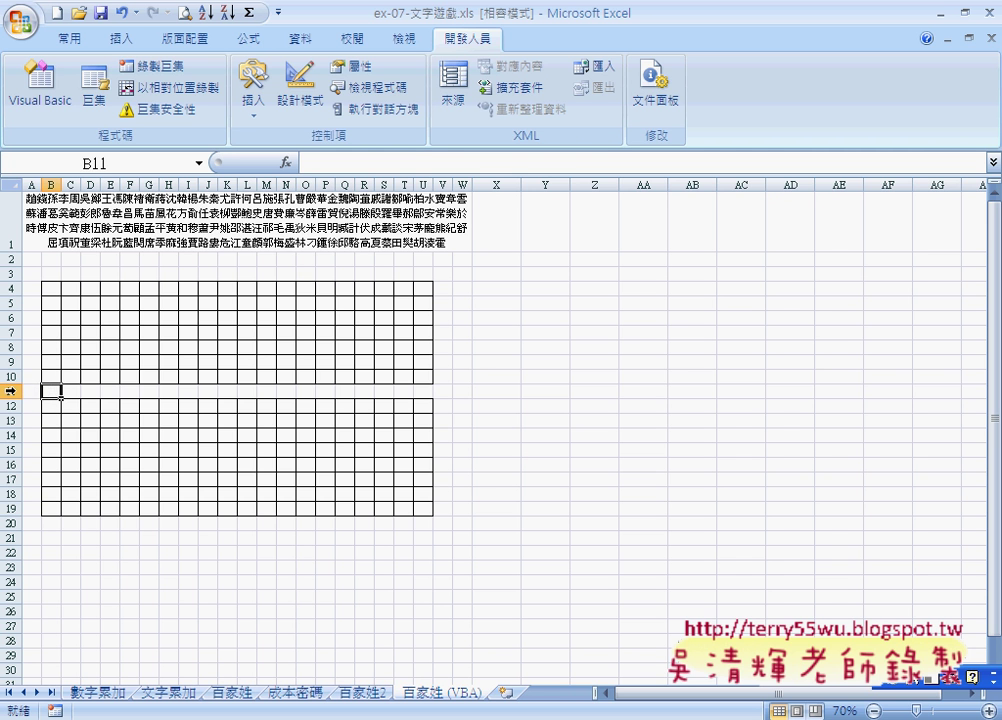
click(10, 391)
right_click(38, 393)
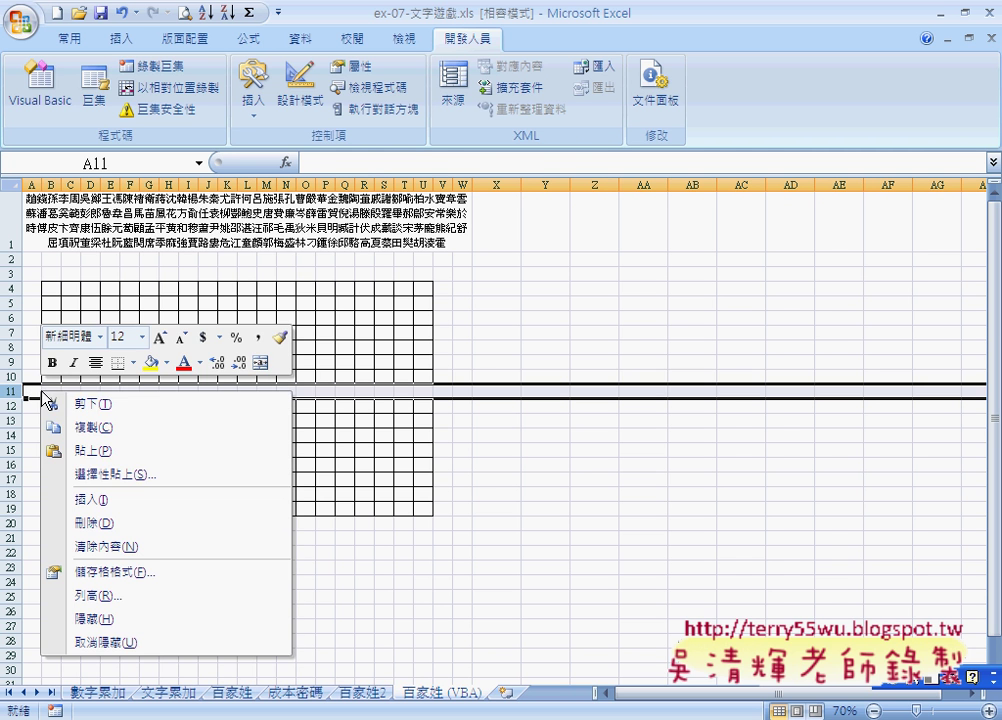
click(82, 499)
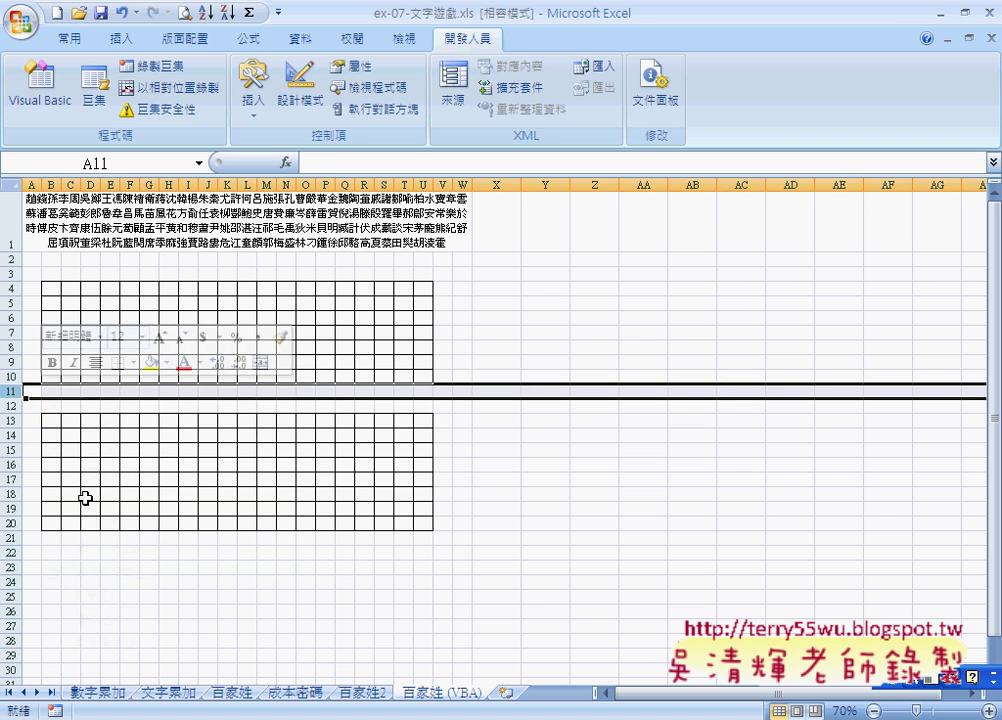
- Apply all borders (所有框線) to the upper grid B4:U11
click(49, 376)
mouse_move(49, 290)
mouse_down()
mouse_move(52, 390)
mouse_move(425, 390)
mouse_up()
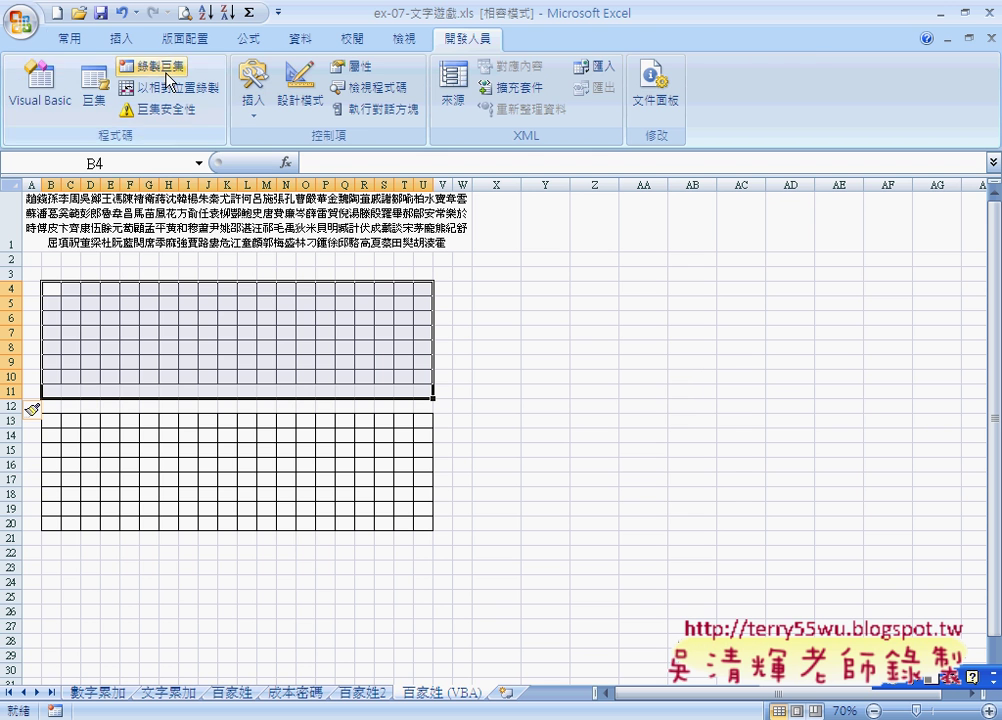
click(72, 44)
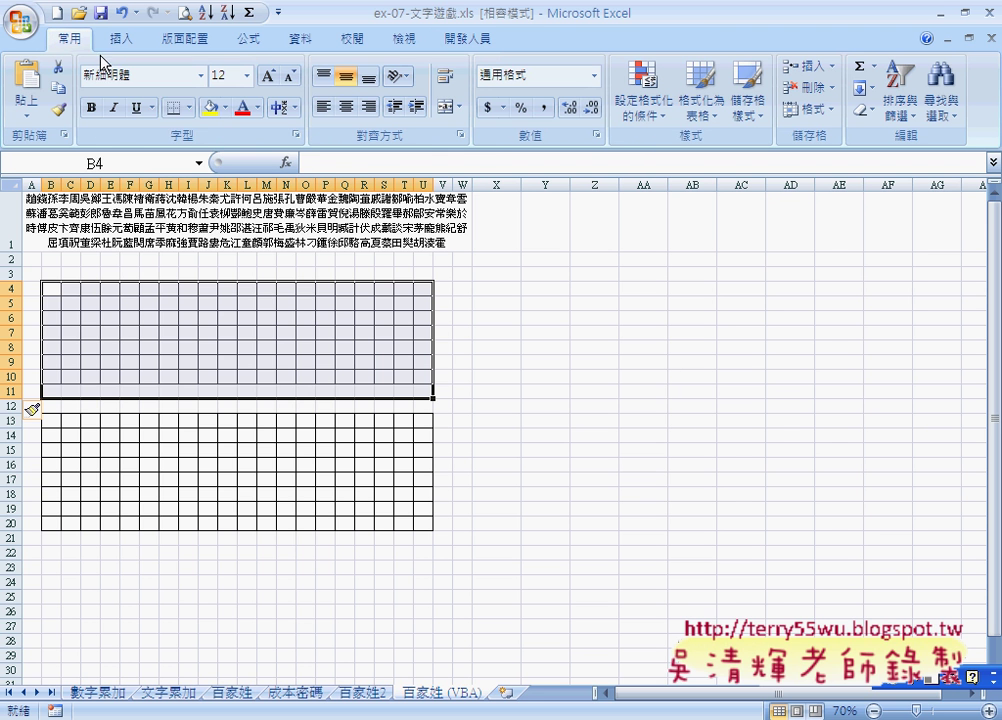
click(188, 106)
click(205, 278)
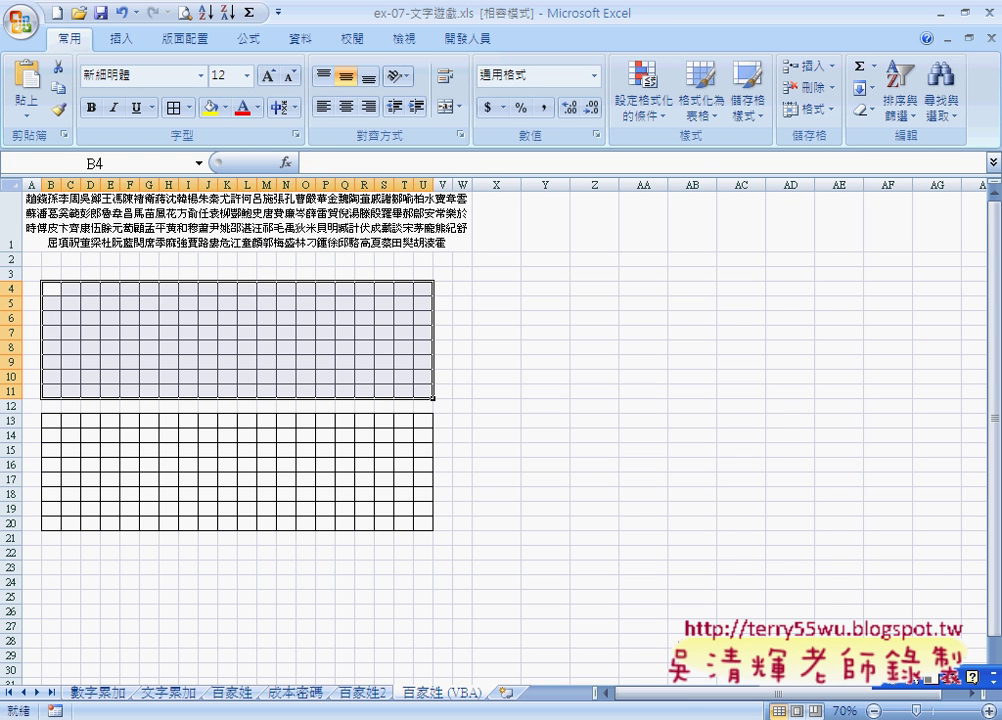
click(628, 714)
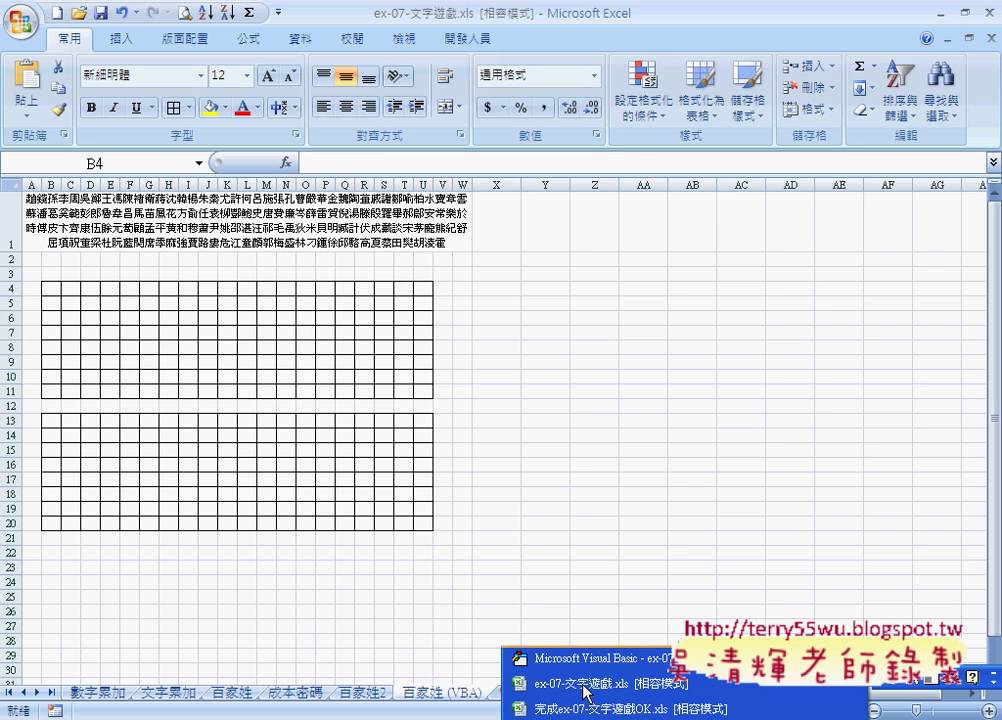
- Write the loop For i = 4 To 11 … Next in the 向下 macro
click(577, 599)
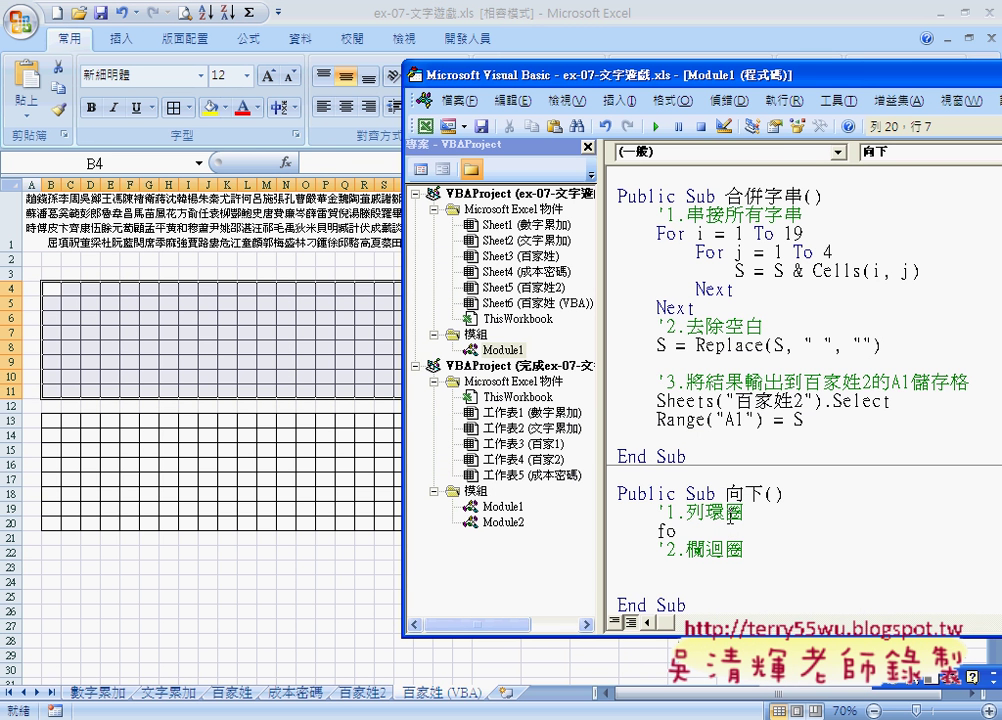
text(r i)
text(=)
text(4 t)
text(o 11)
key(Return)
key(Return)
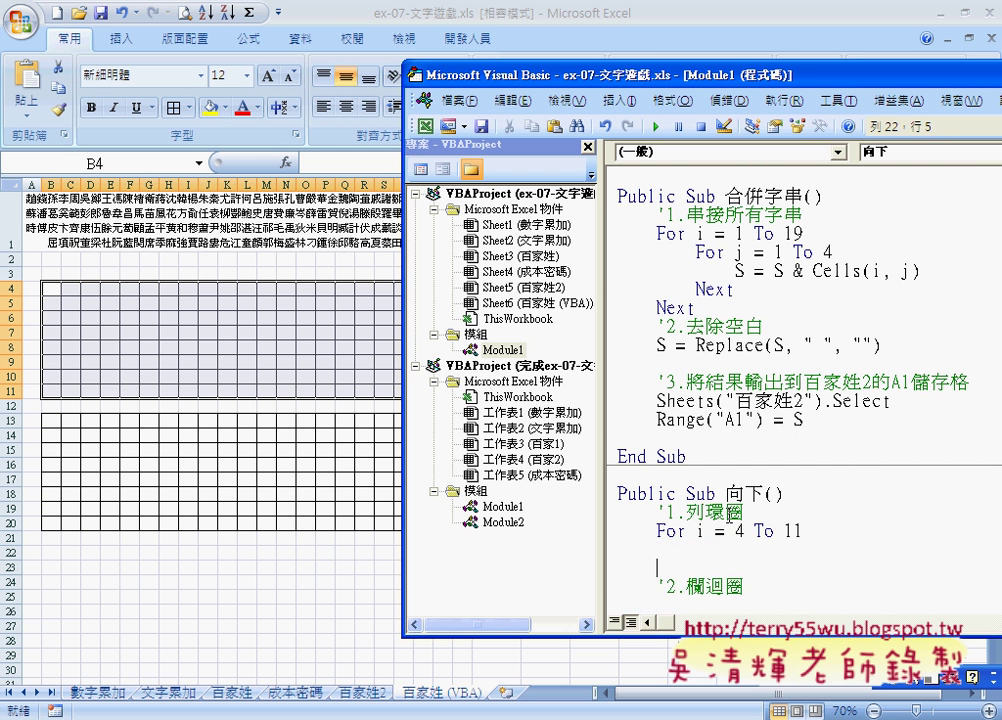
text(next)
key(Up)
drag(745, 588, 667, 596)
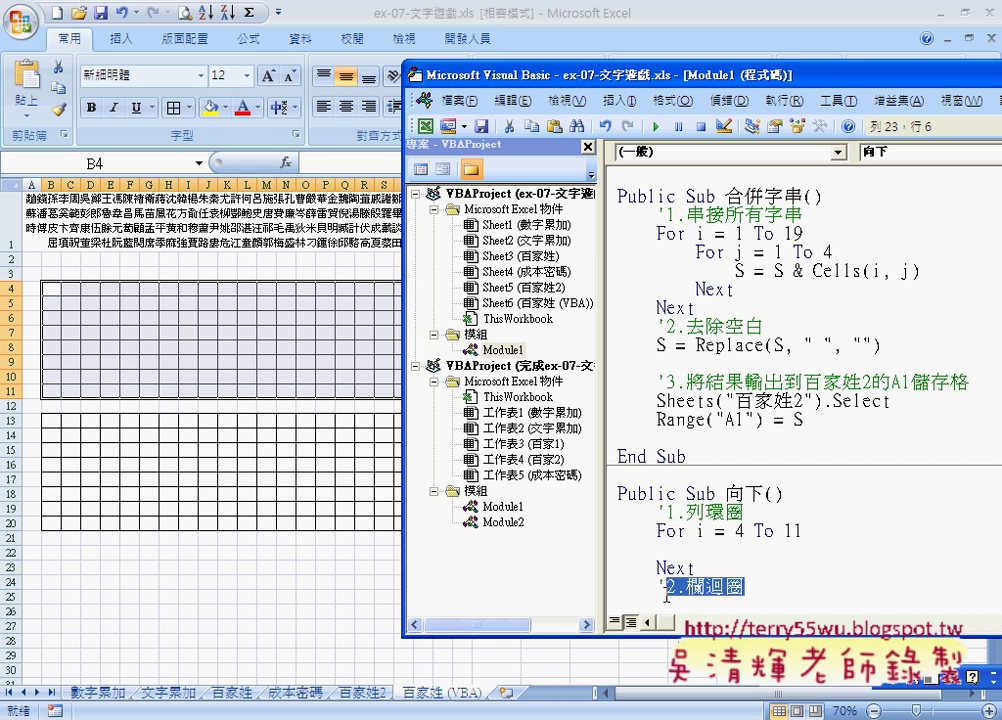
- Add the indented loop line Cells(i, "B") = "" inside the For loop
click(693, 548)
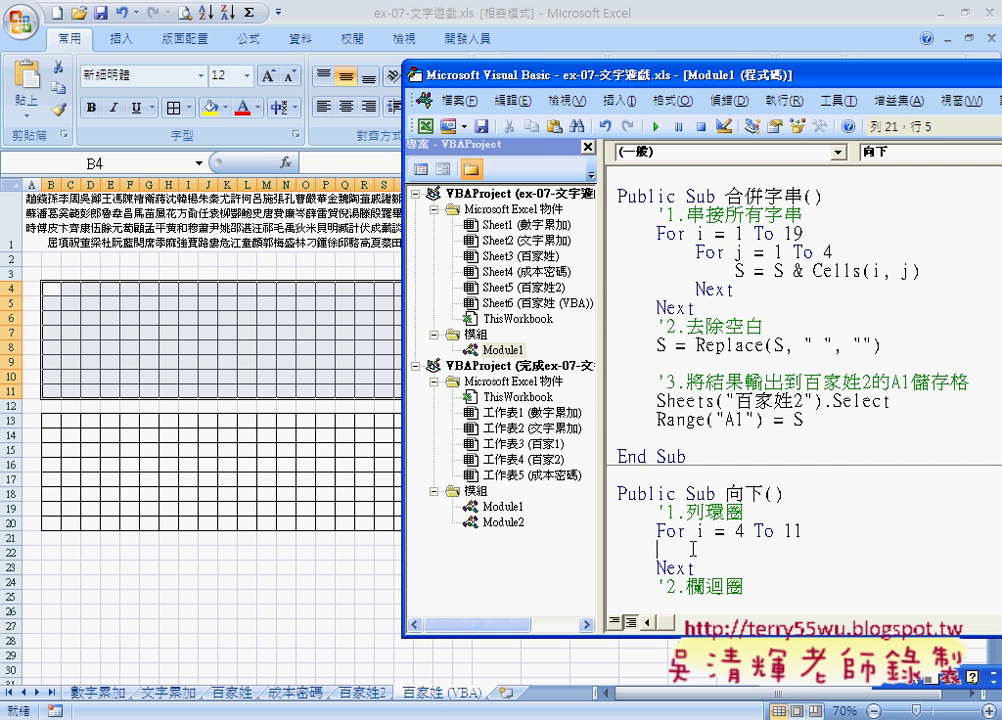
key(Tab)
text(ces)
key(BackSpace)
text(lls)
text(()
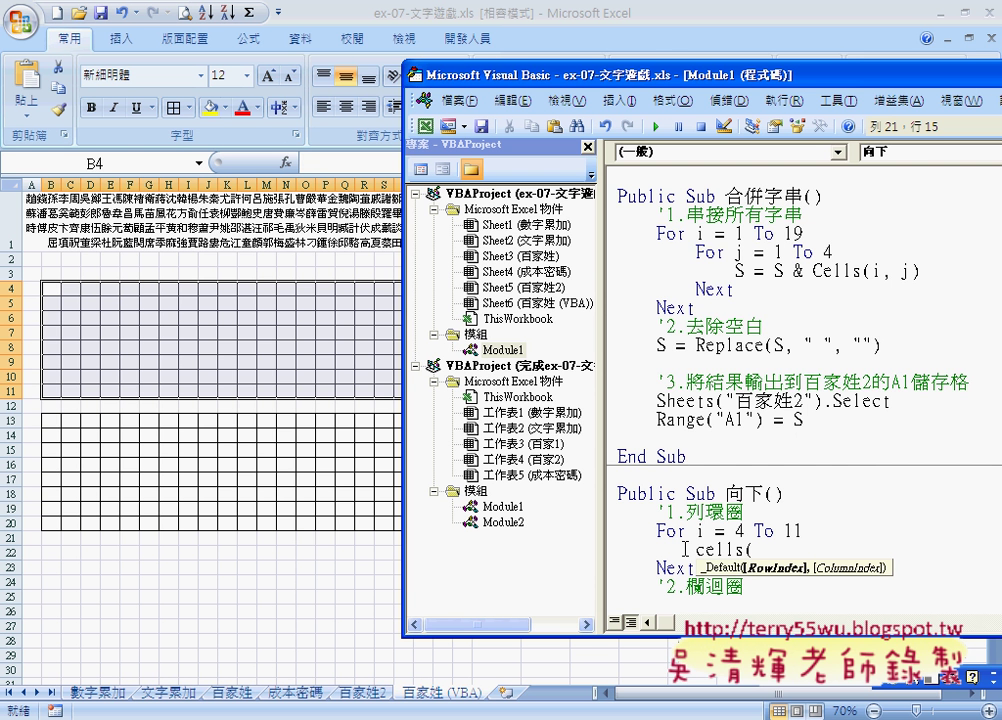
text(i)
text(,")
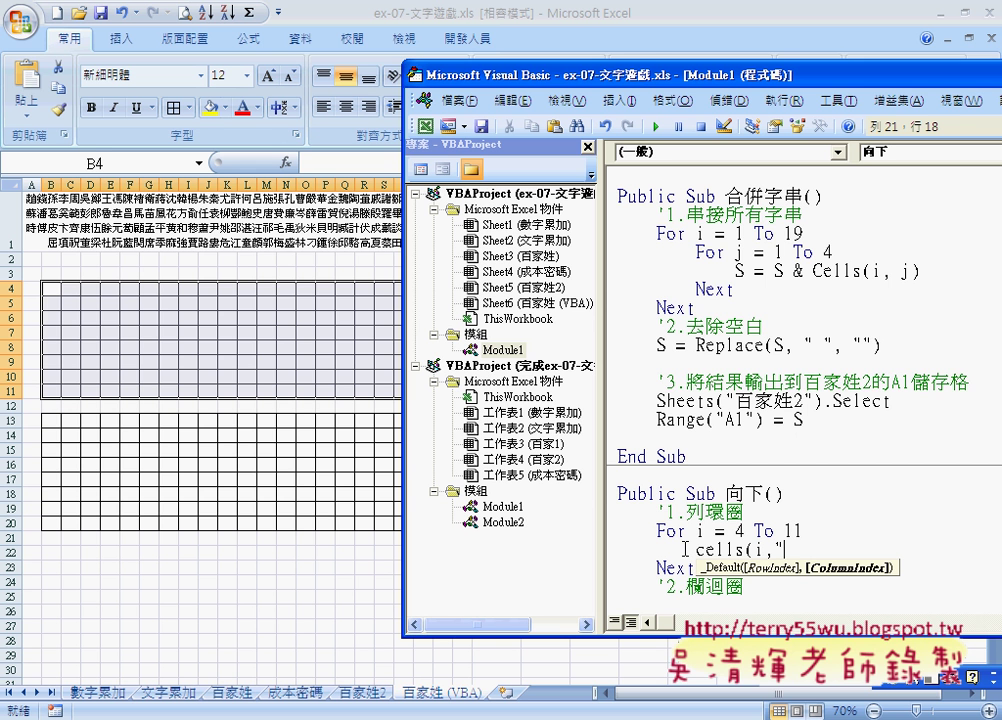
text(B)
text("))
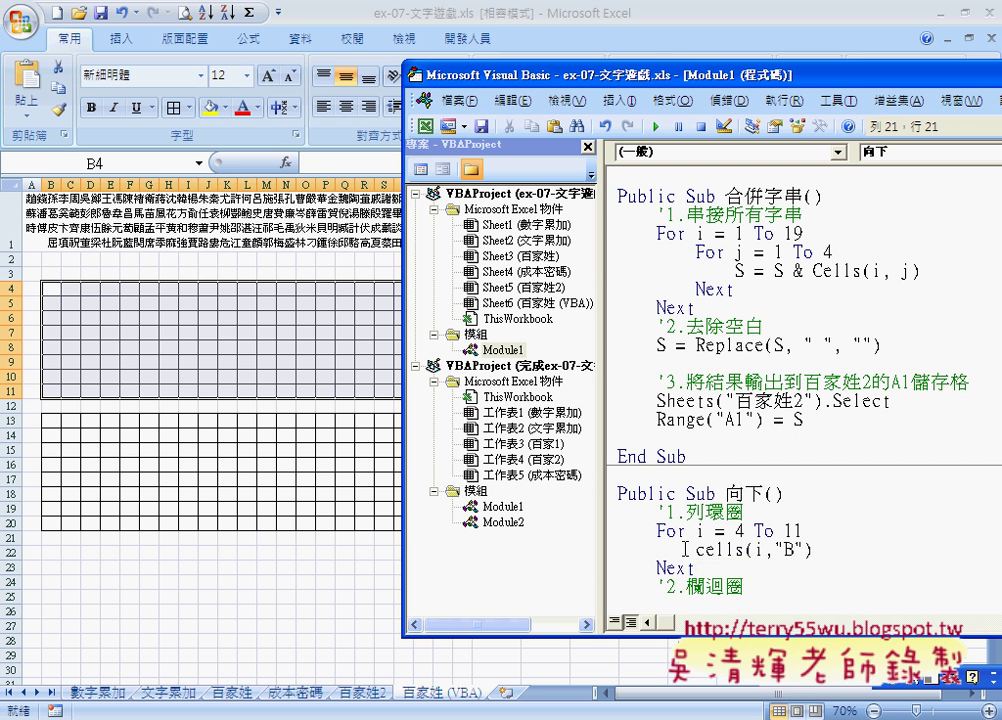
key(Left)
key(Left)
key(Left)
key(End)
text(=)
text("")
key(Left)
click(56, 288)
key(ctrl+a)
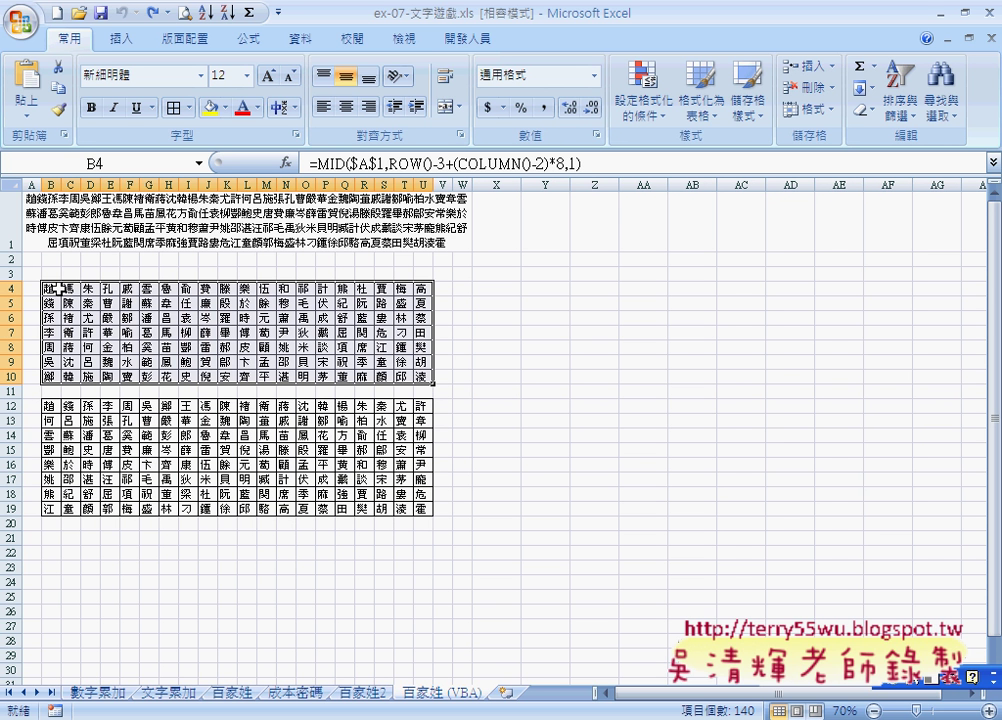
click(45, 289)
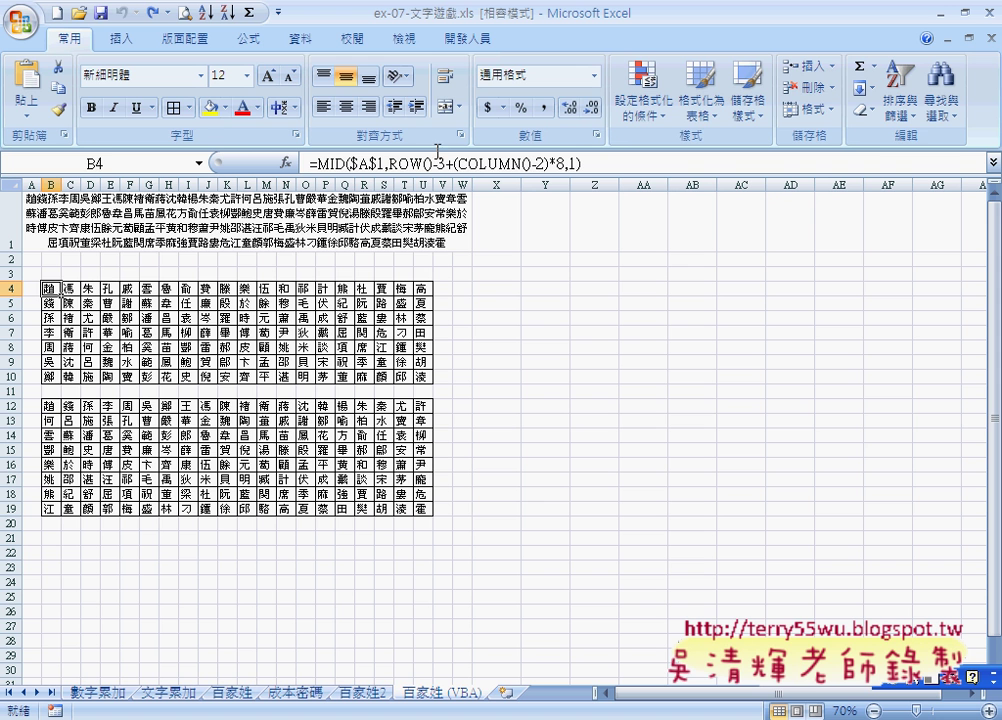
drag(309, 163, 604, 163)
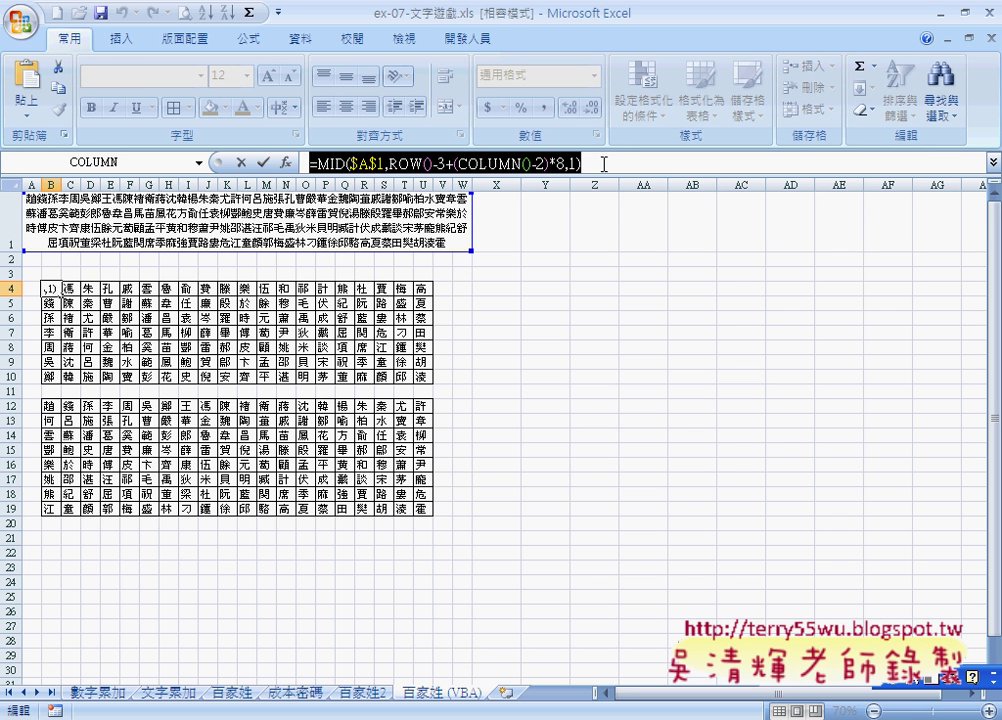
click(242, 163)
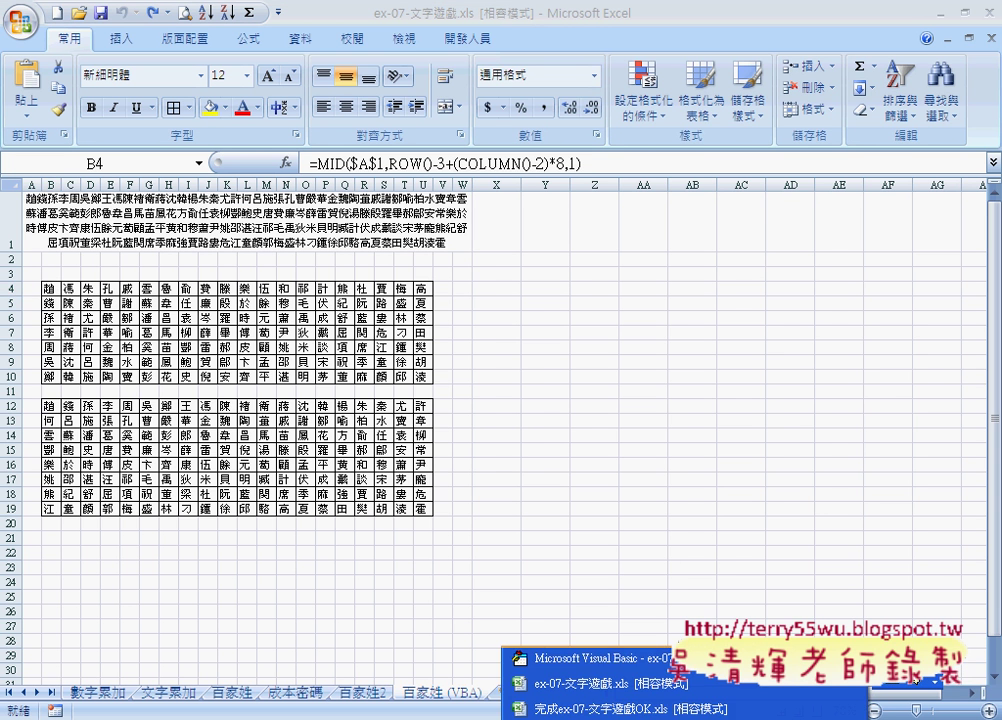
click(570, 663)
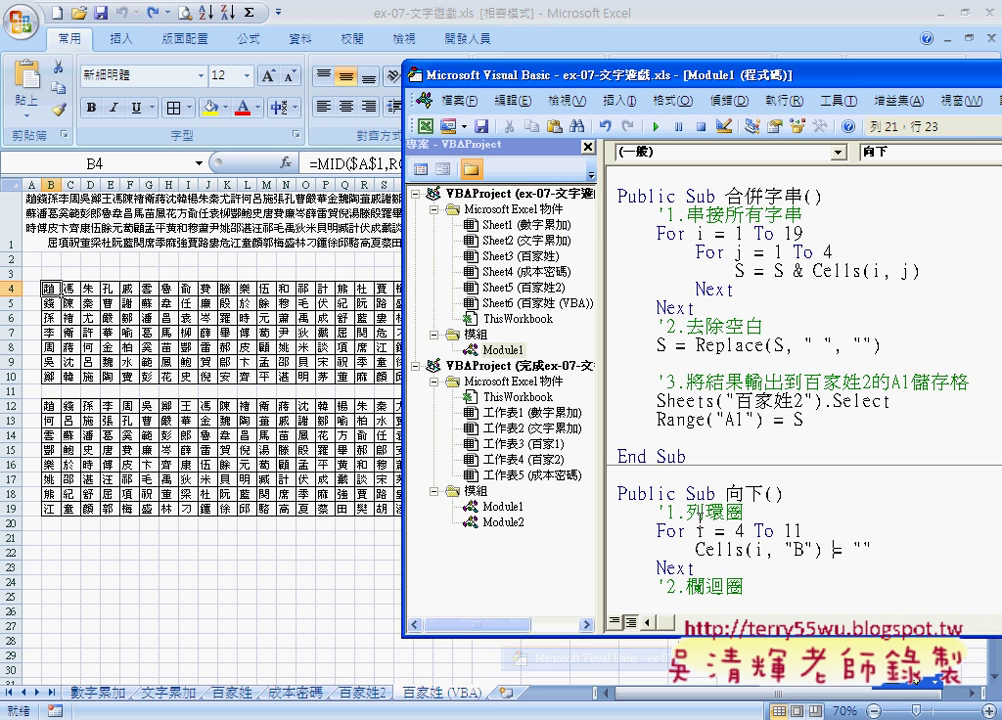
- Fill the empty quotes with "=MID($A$1,ROW()-3+(COLUMN()-2)*8,1)" in the Cells(i, "B") line
click(862, 548)
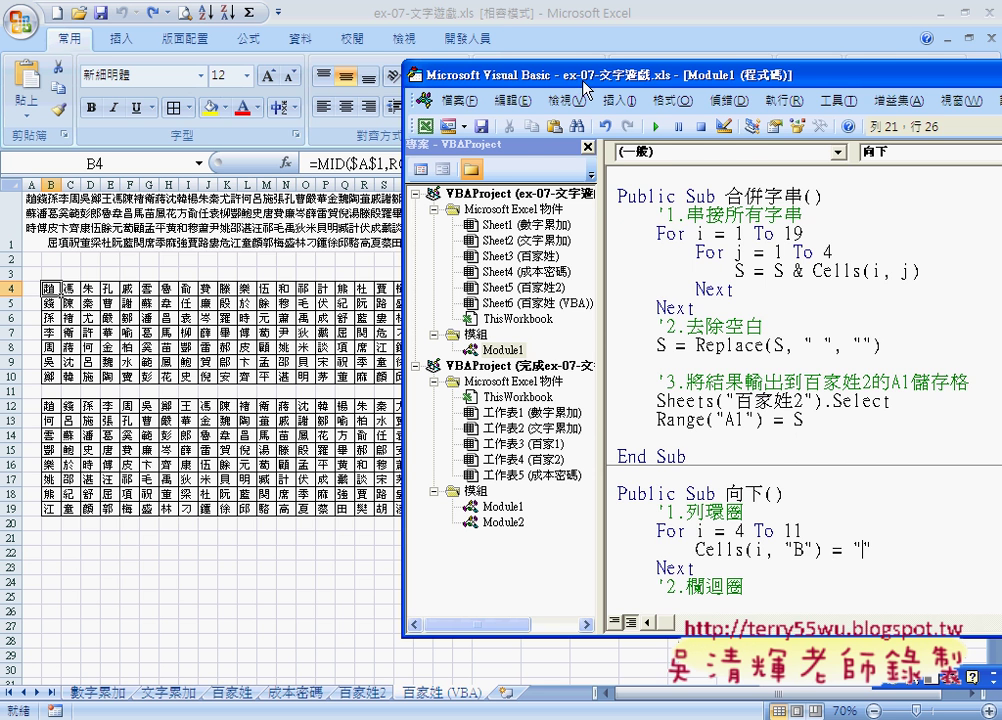
drag(590, 75, 266, 50)
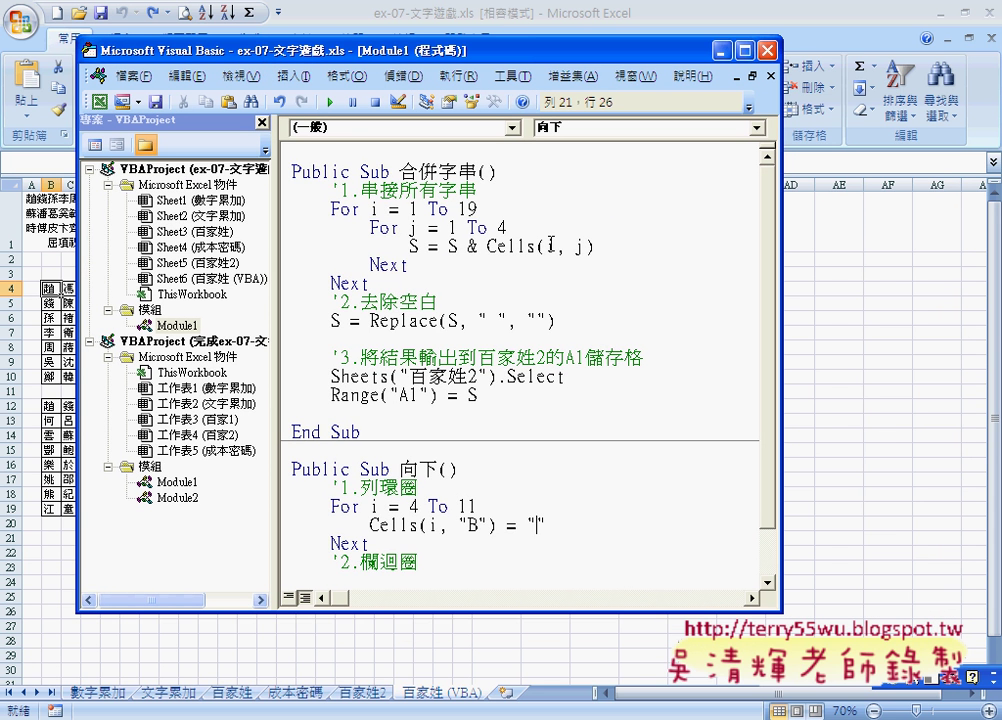
text(=MID($A$1,ROW()-3+(COLUMN()-2)*8,1))
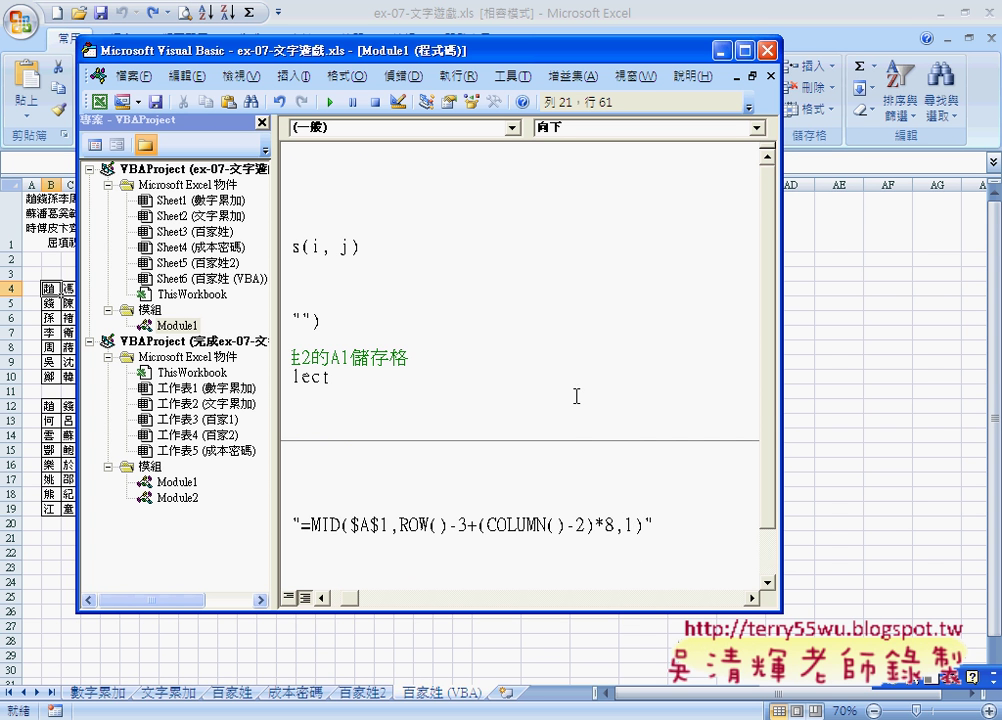
drag(566, 59, 777, 58)
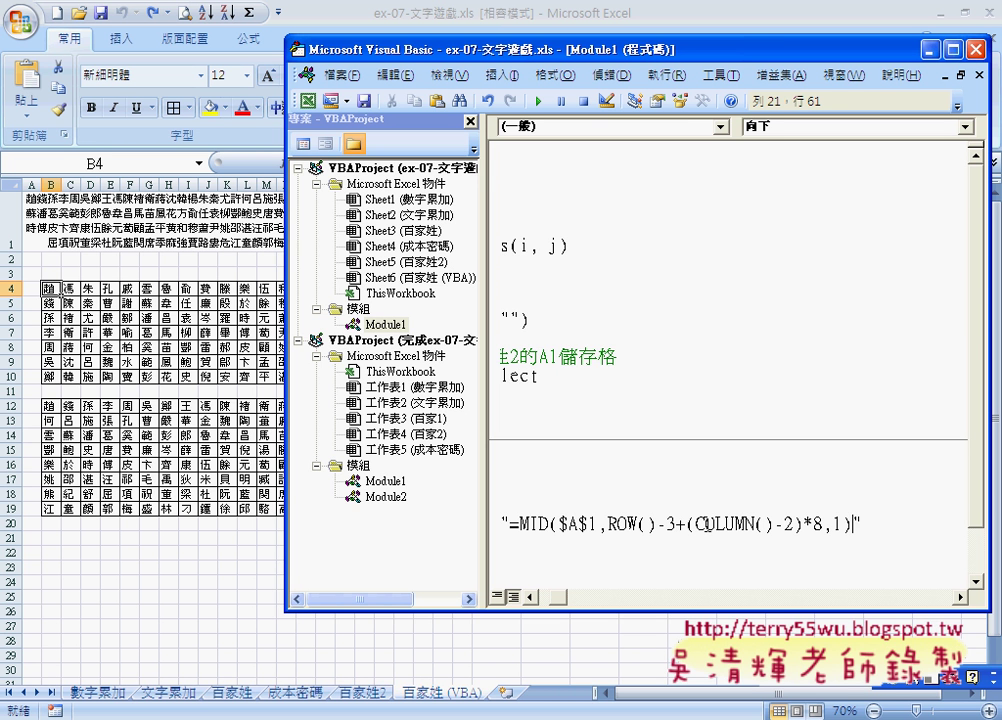
drag(679, 522, 820, 527)
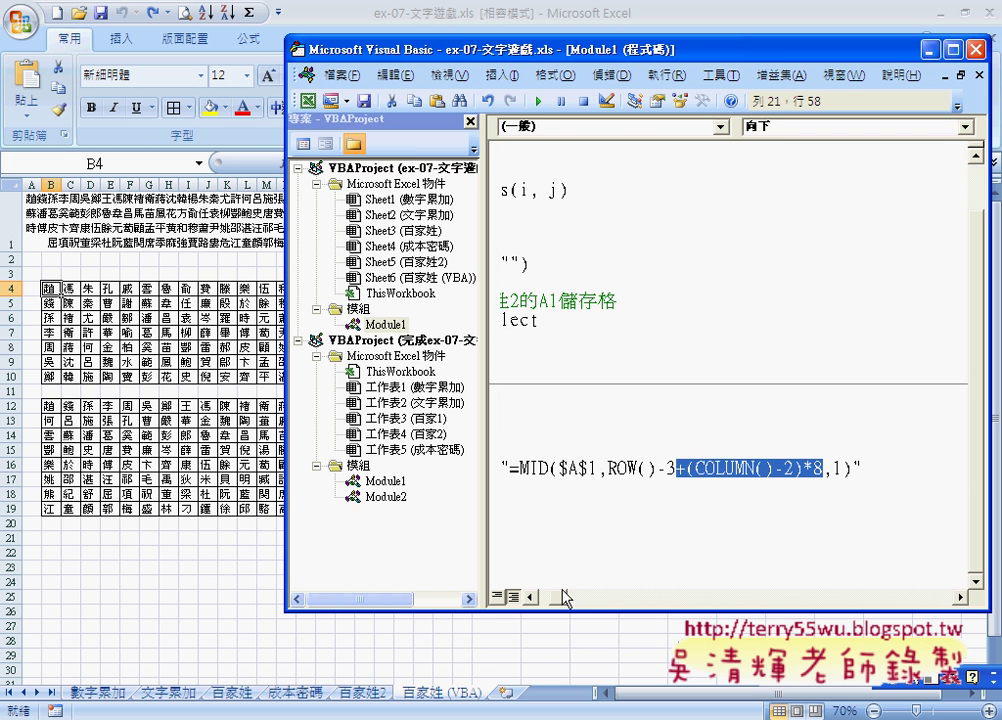
drag(559, 597, 546, 597)
- Select the For…Next loop lines and step through 向下 with F8 until End Sub
click(598, 468)
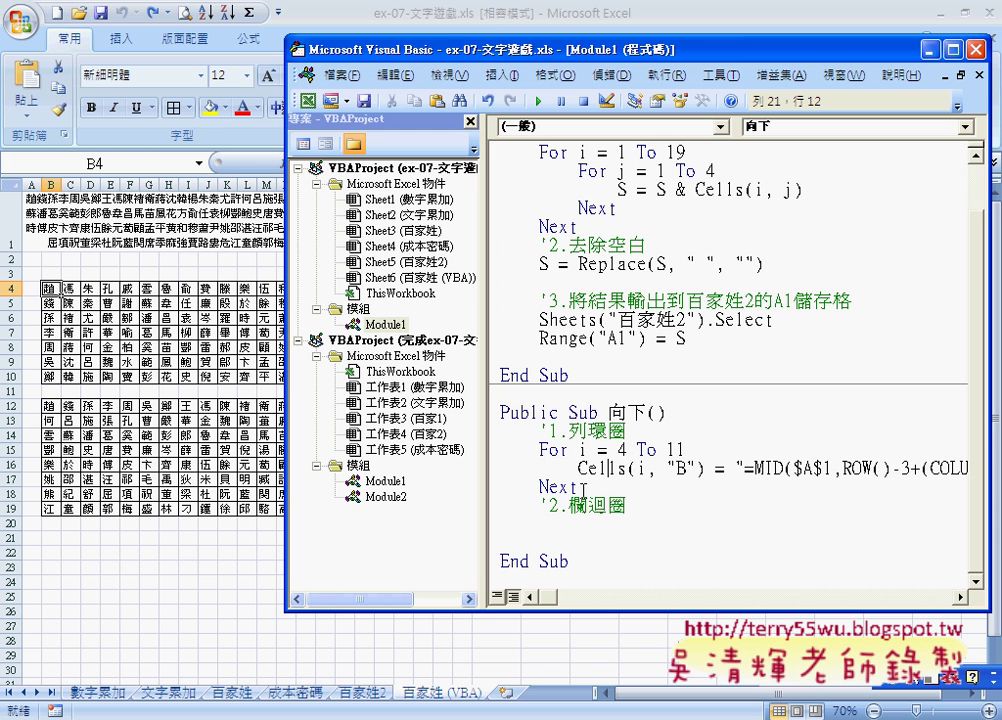
drag(577, 487, 491, 448)
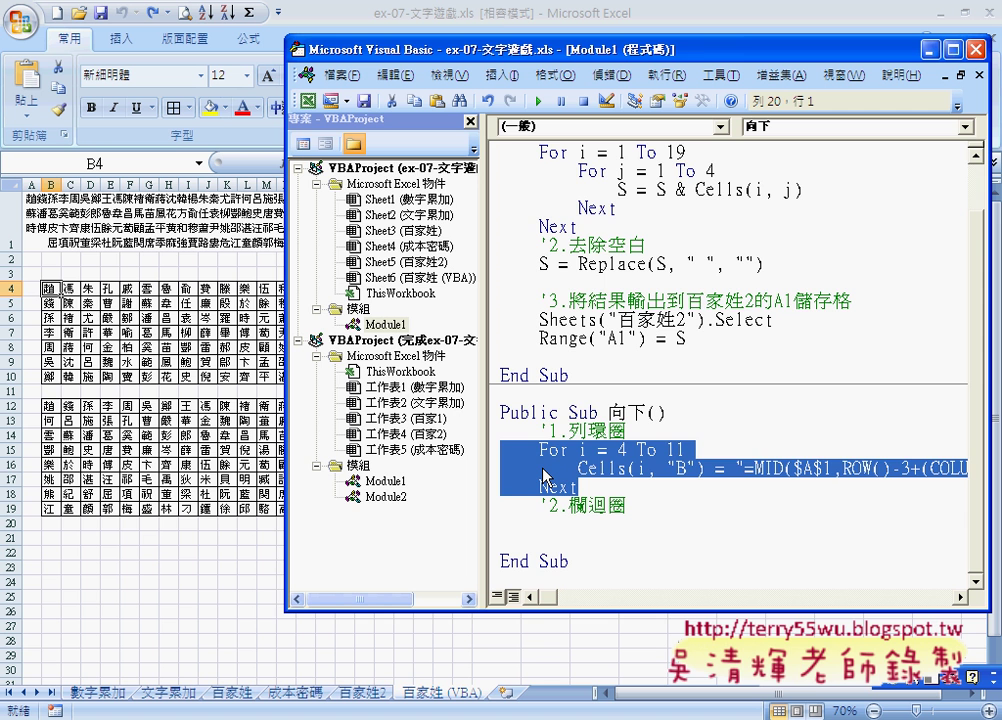
key(F8)
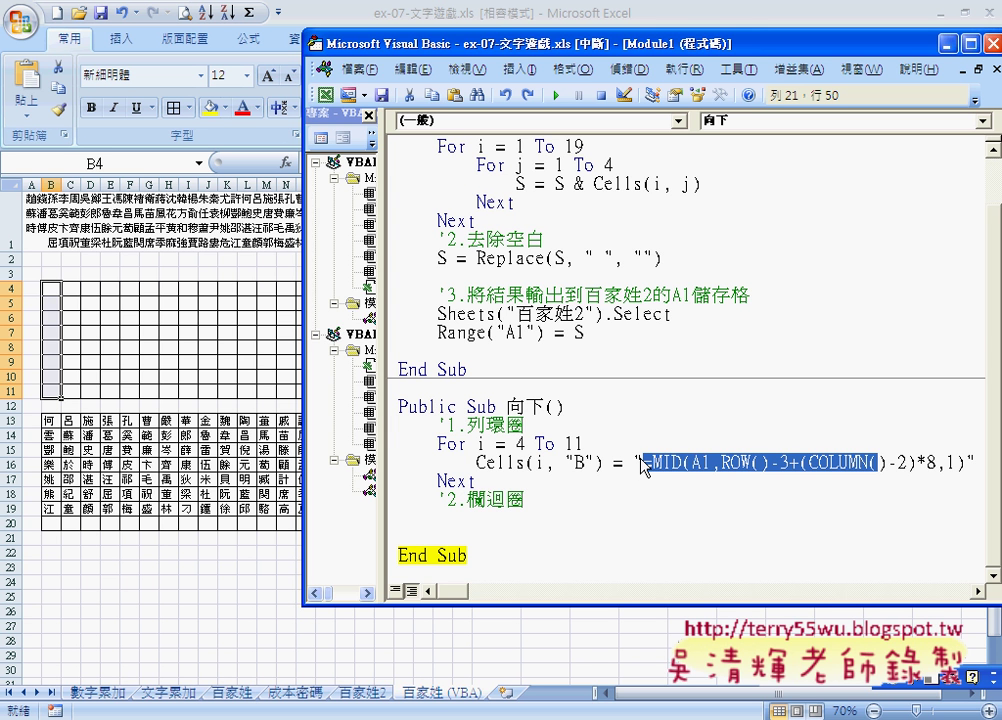
drag(636, 462, 976, 462)
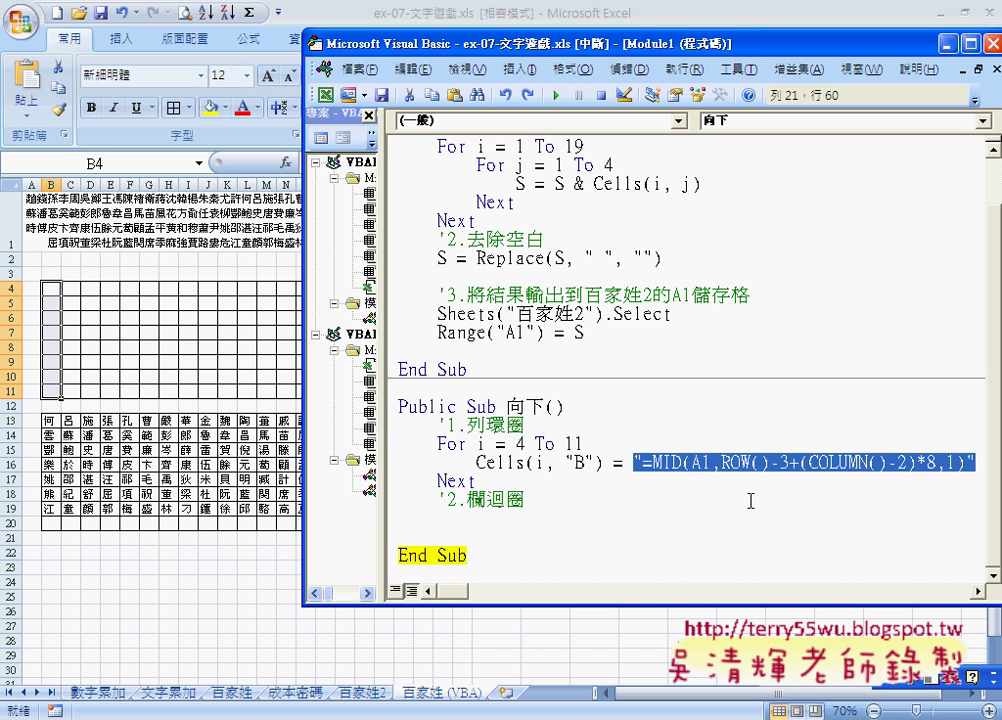
click(684, 472)
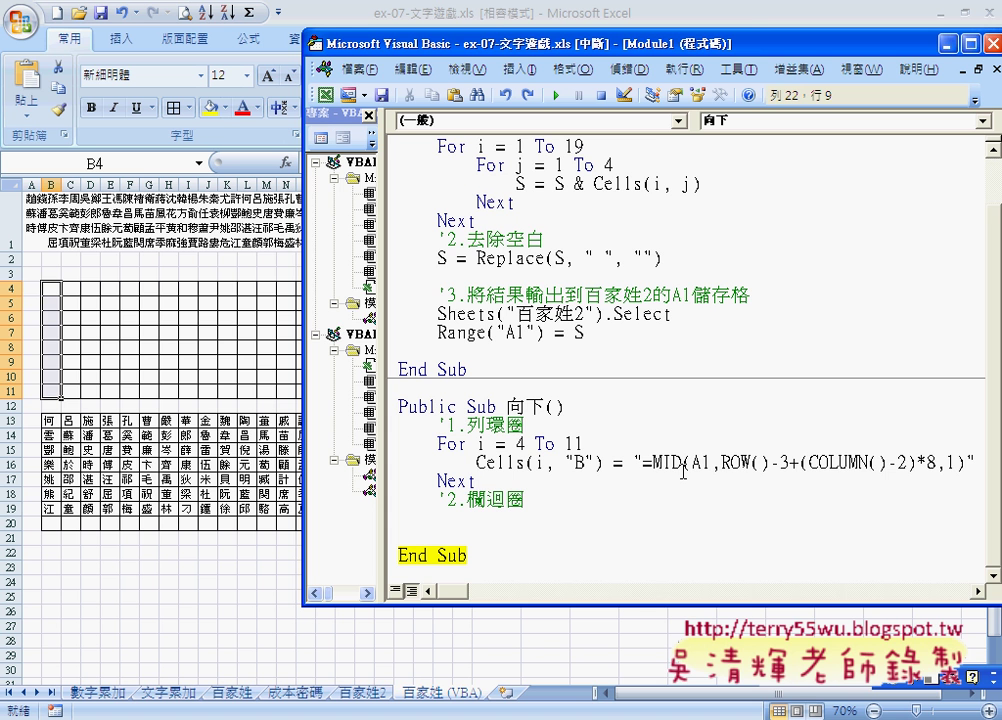
drag(643, 463, 967, 462)
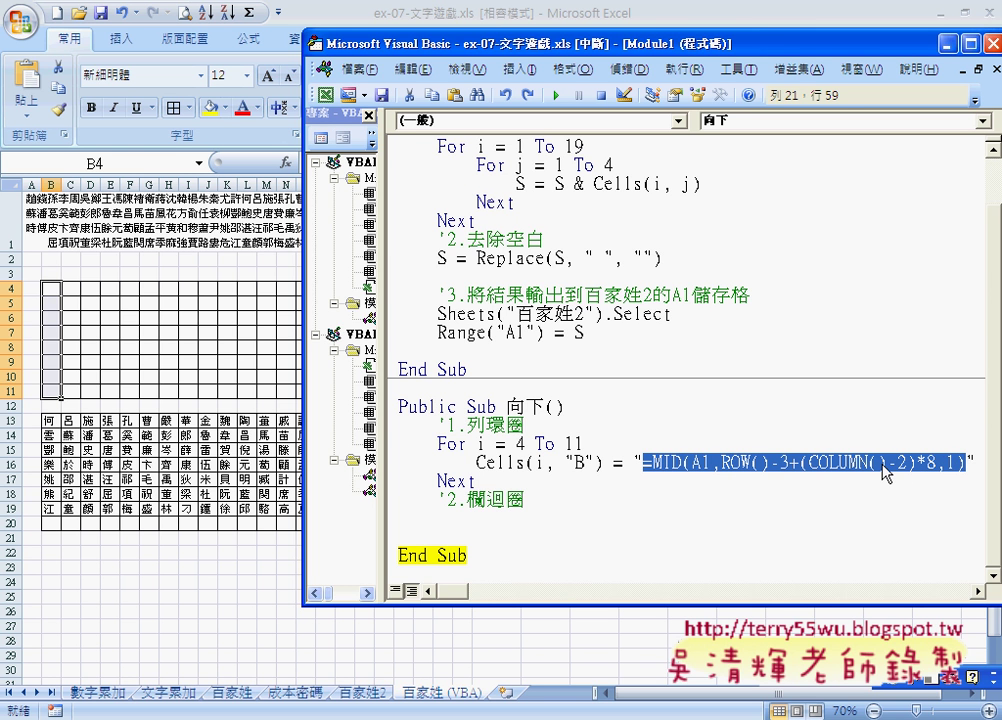
double_click(520, 444)
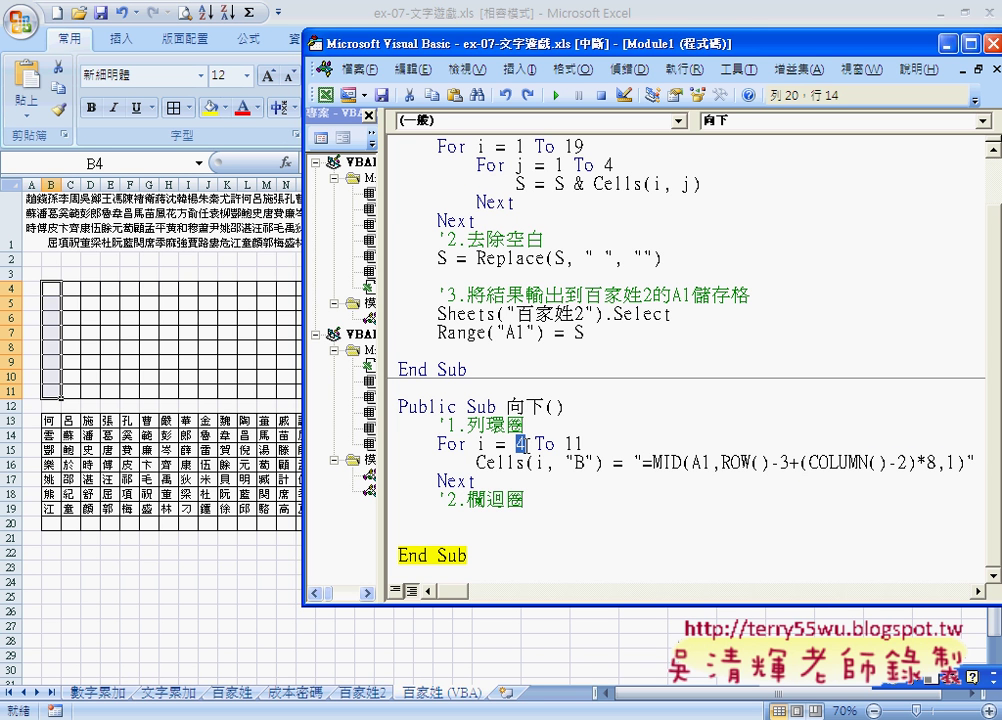
key(shift+End)
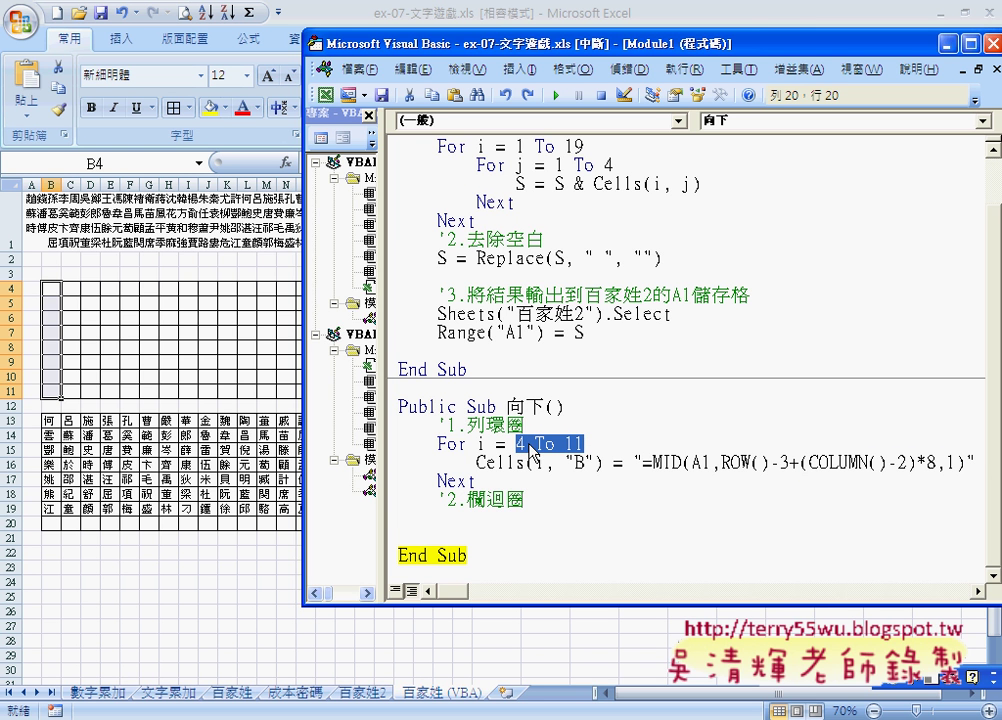
click(727, 464)
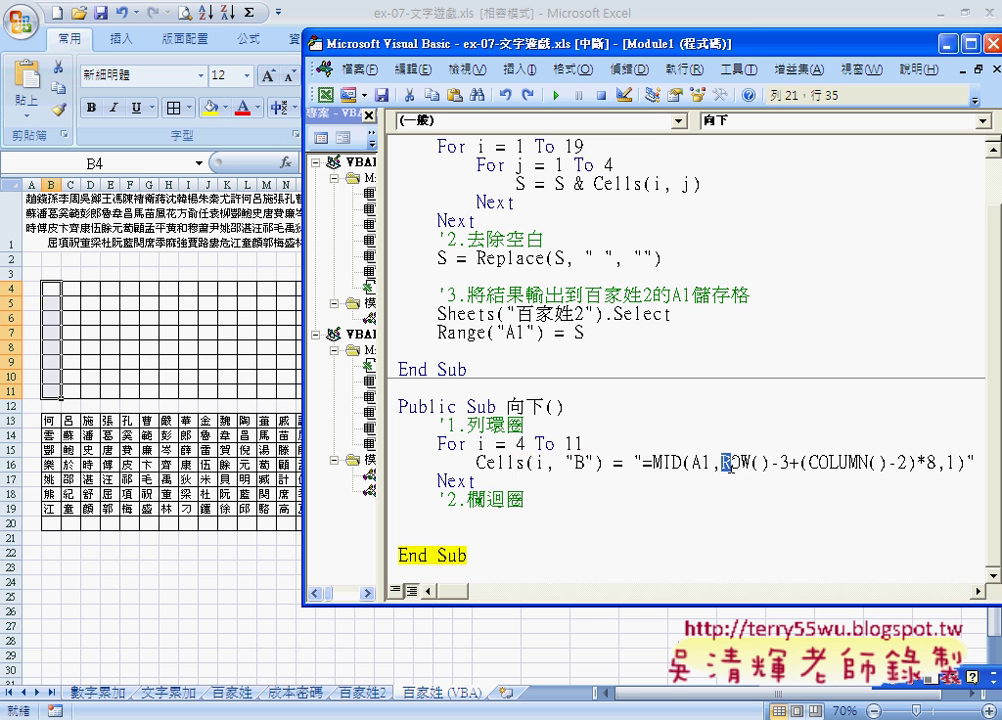
drag(727, 465, 770, 466)
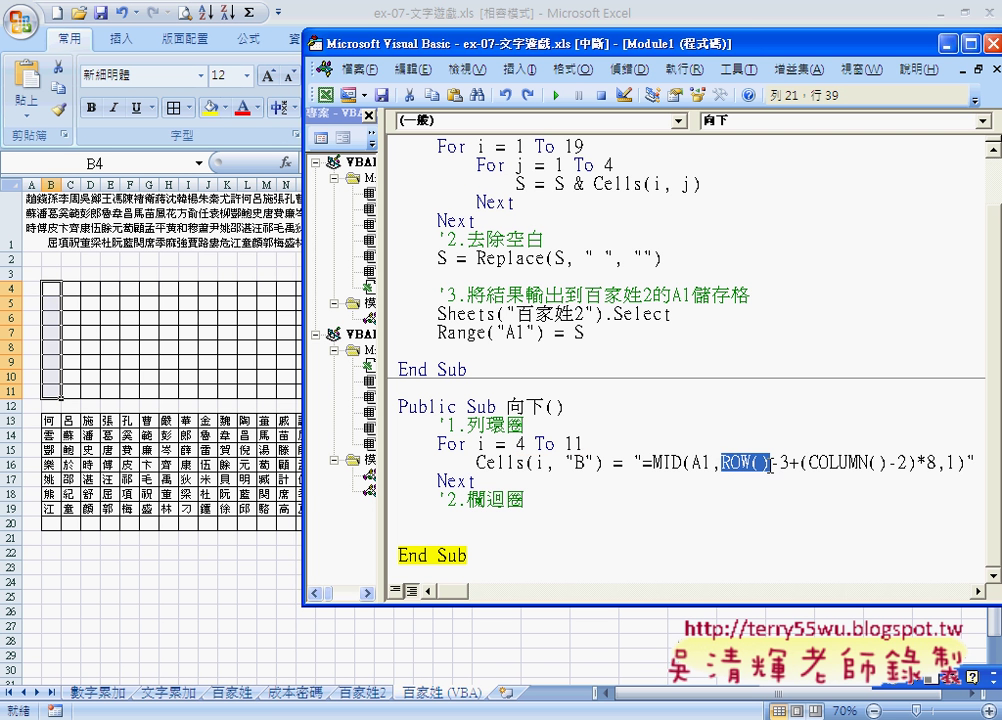